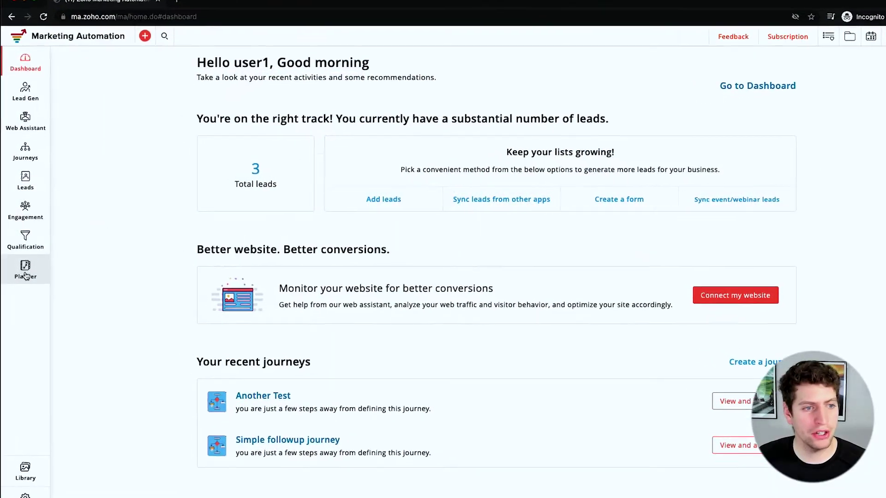
Go to the Marketing planner page from the Planner sidebar menu.
left_click(28, 277)
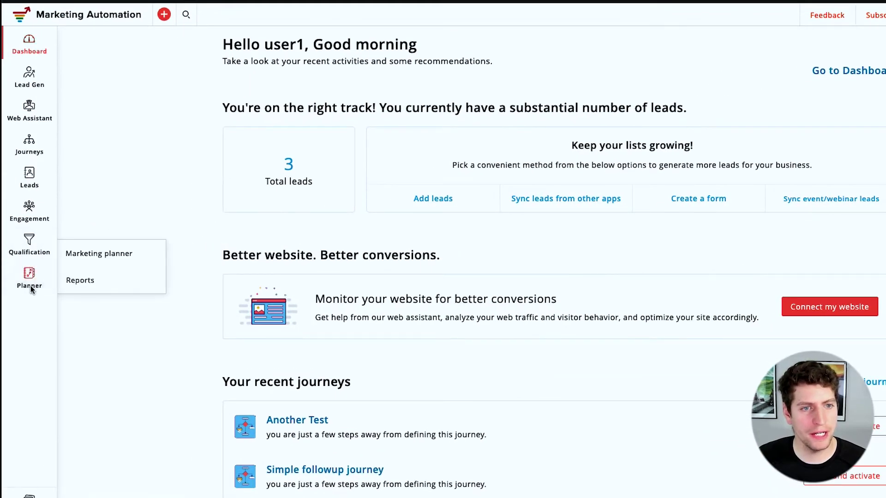
left_click(105, 257)
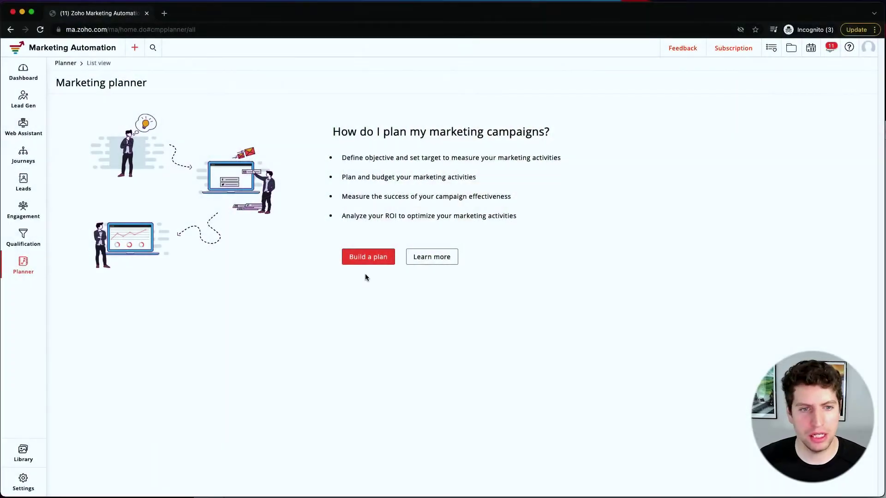
Start a new plan and review the Traffic generation, Passive conversion and Active conversion cards.
left_click(353, 258)
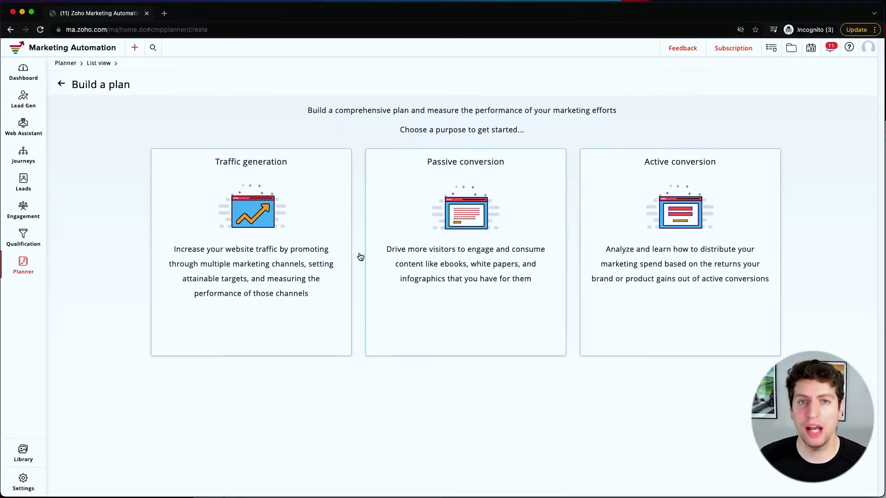
mouse_move(410, 272)
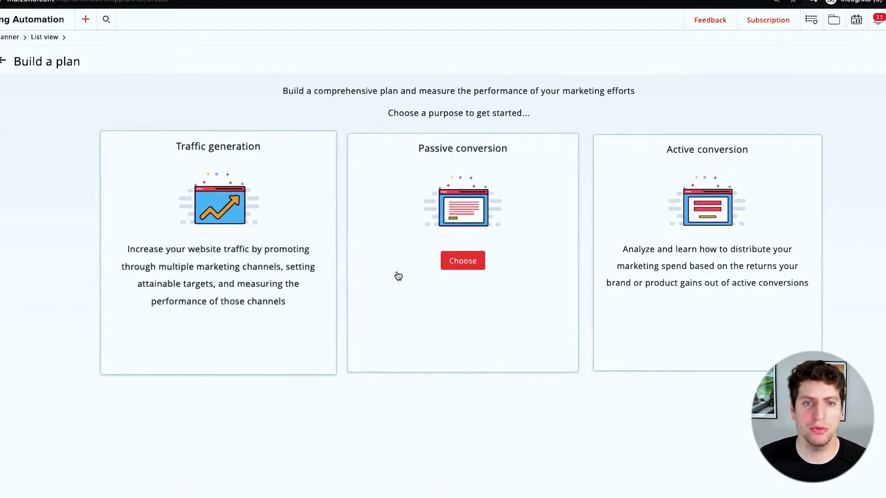
mouse_move(625, 168)
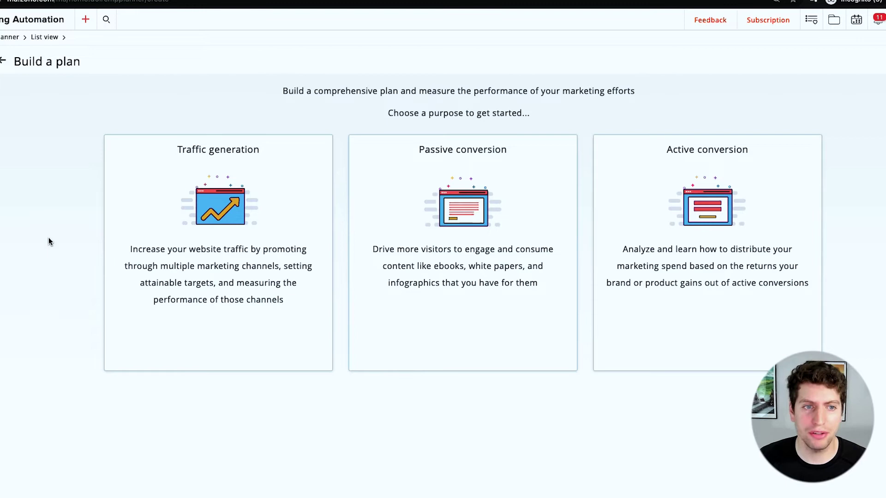
mouse_move(182, 303)
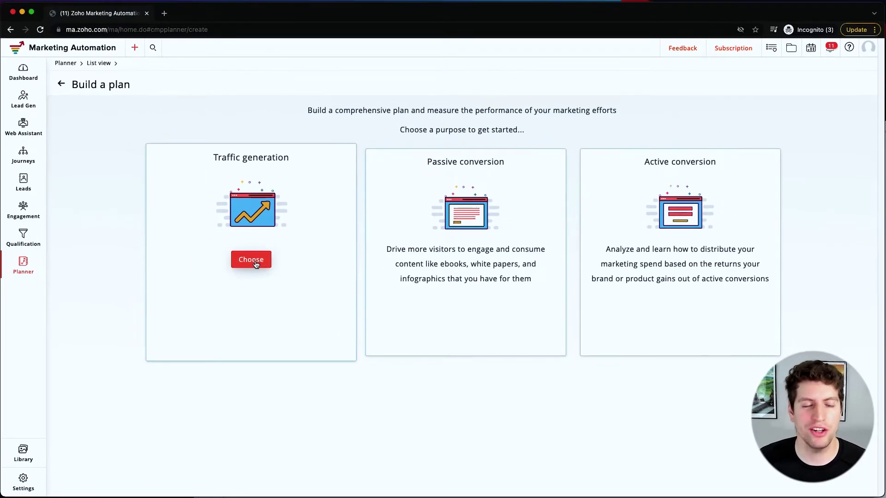
Create a Traffic generation plan 'Test Traffic Gen' with overview 'We want drive more traffic to our website'.
left_click(257, 263)
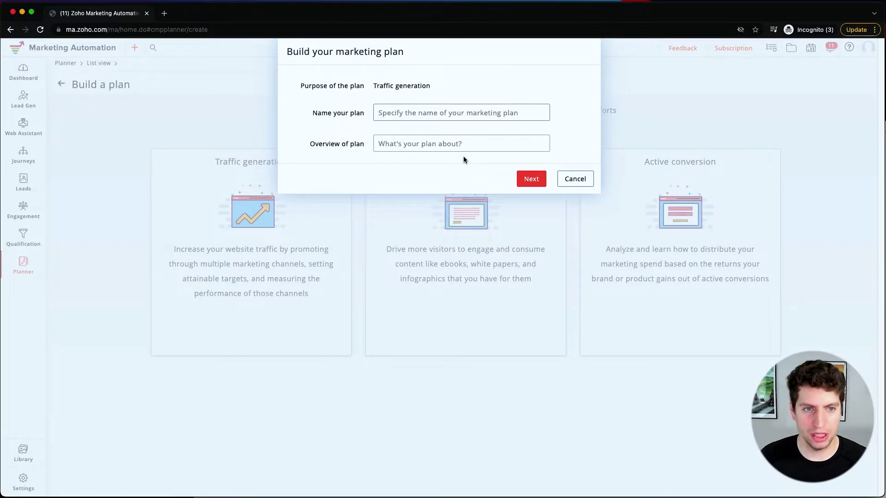
type("Test Traffic Gen")
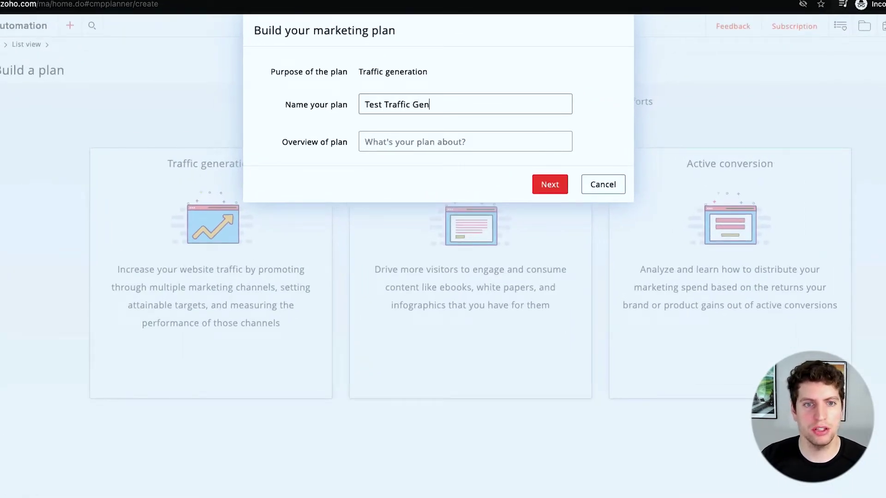
left_click(464, 142)
type("We want drive mo")
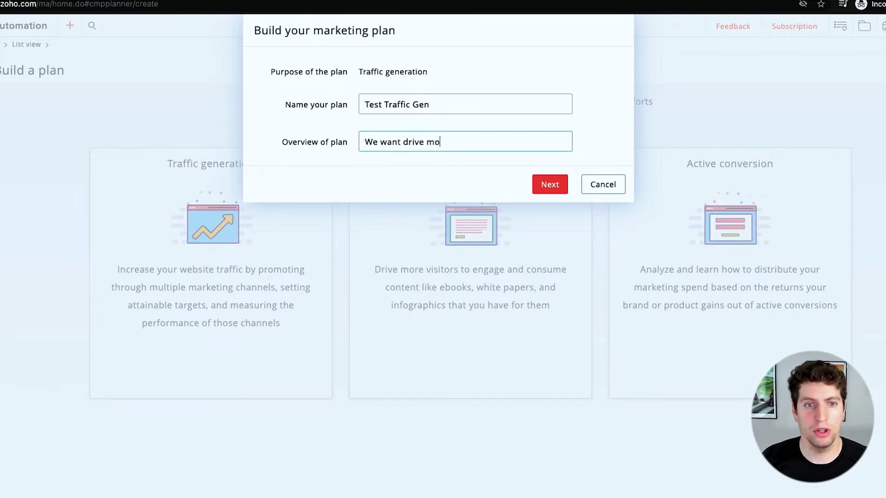
type("re traffic to our website")
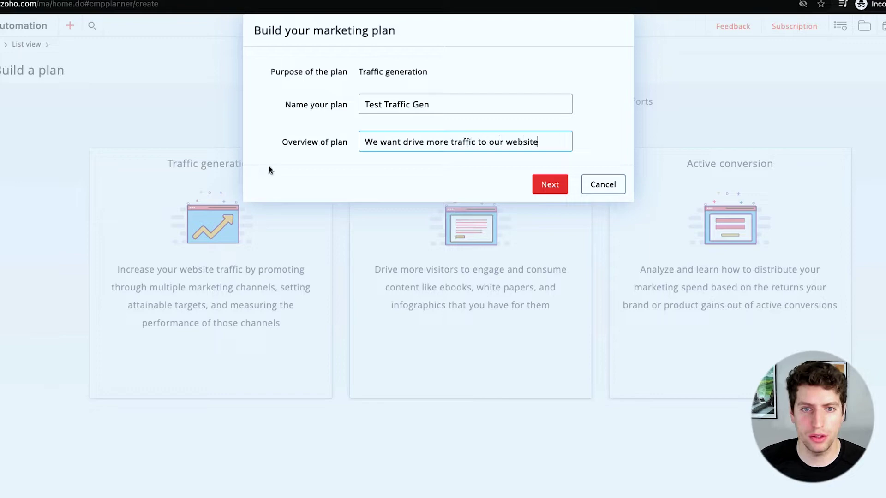
left_click(548, 184)
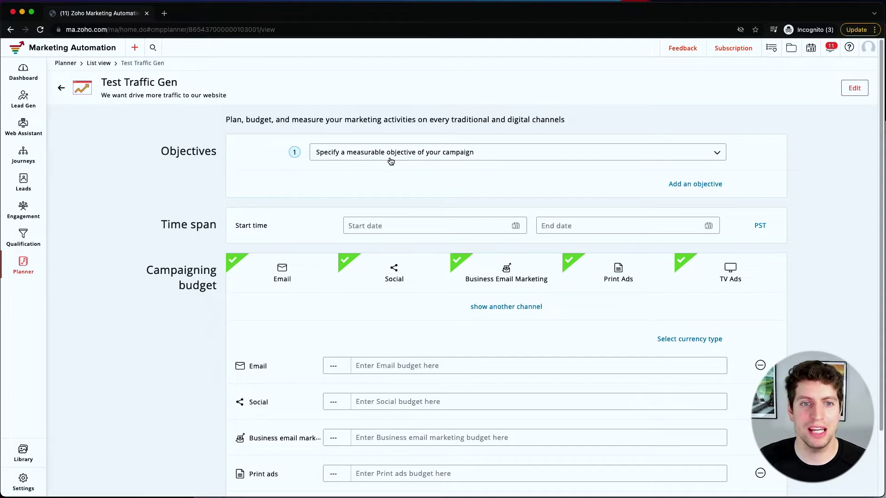
Try custom and second objectives, then keep one objective: 'Increase the number of website visitors'.
left_click(391, 152)
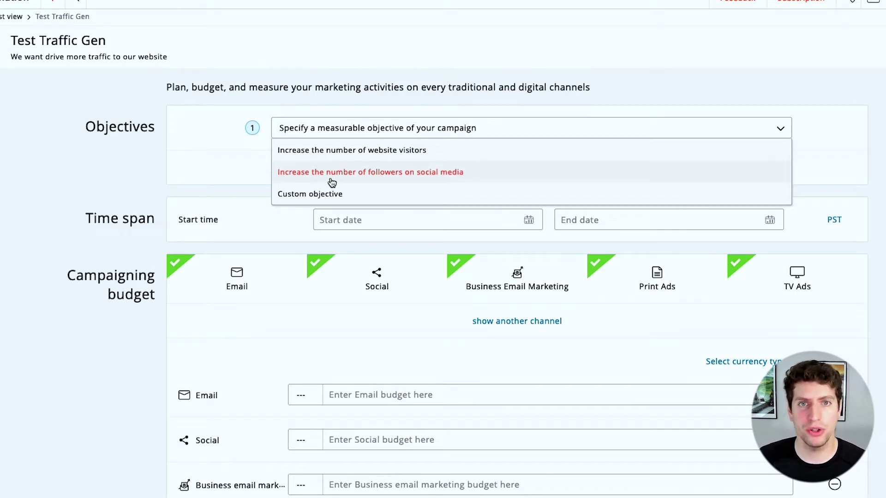
left_click(315, 196)
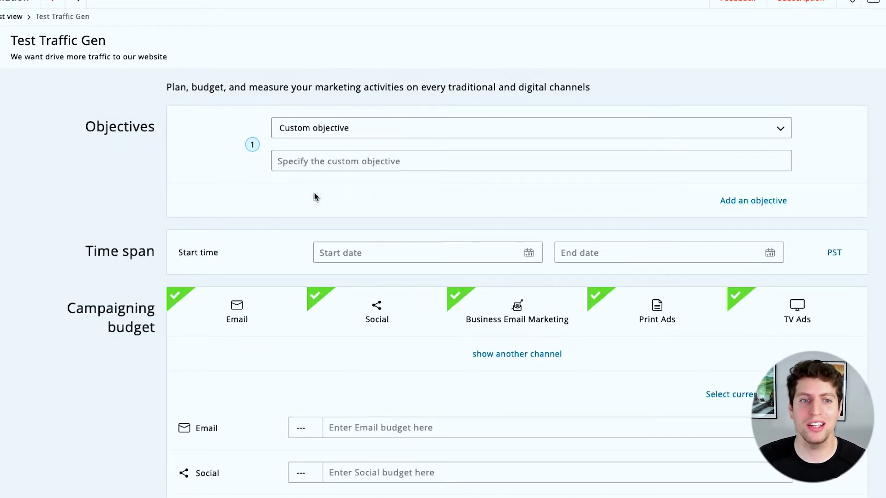
left_click(326, 169)
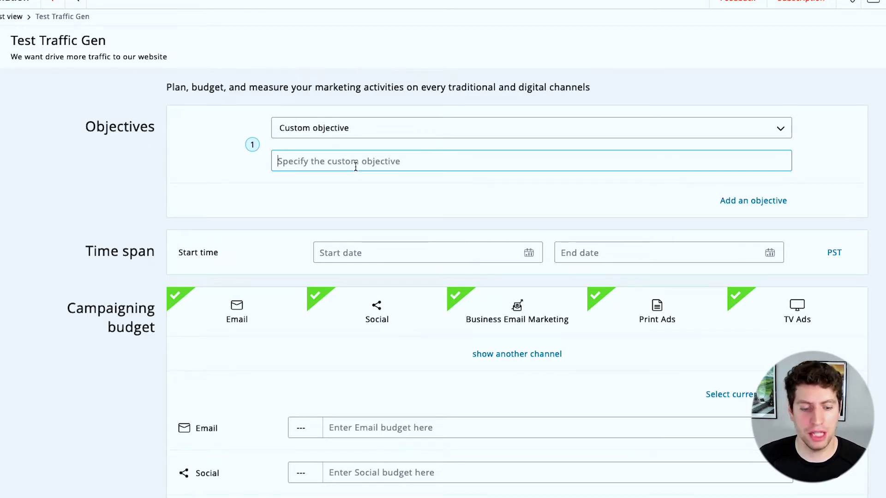
left_click(756, 206)
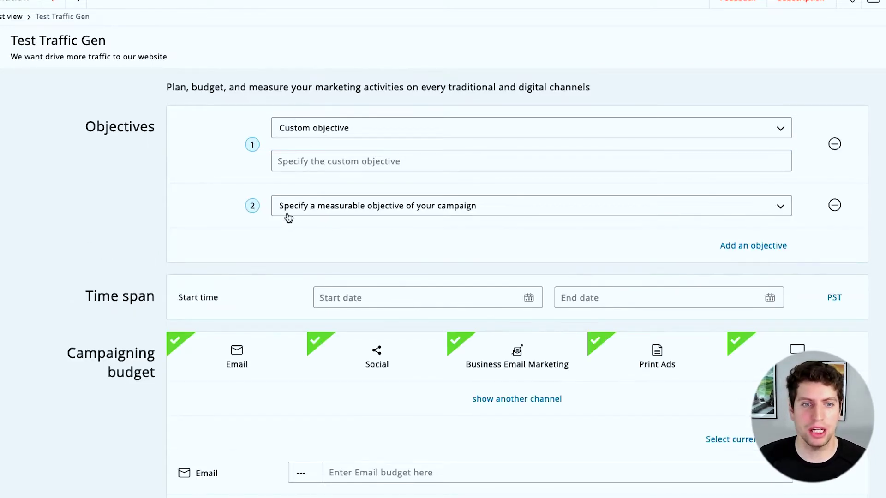
left_click(592, 202)
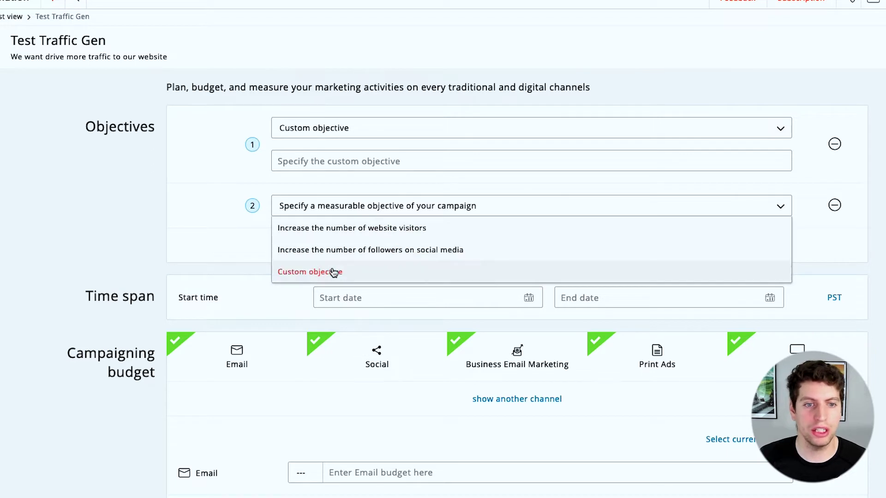
left_click(350, 272)
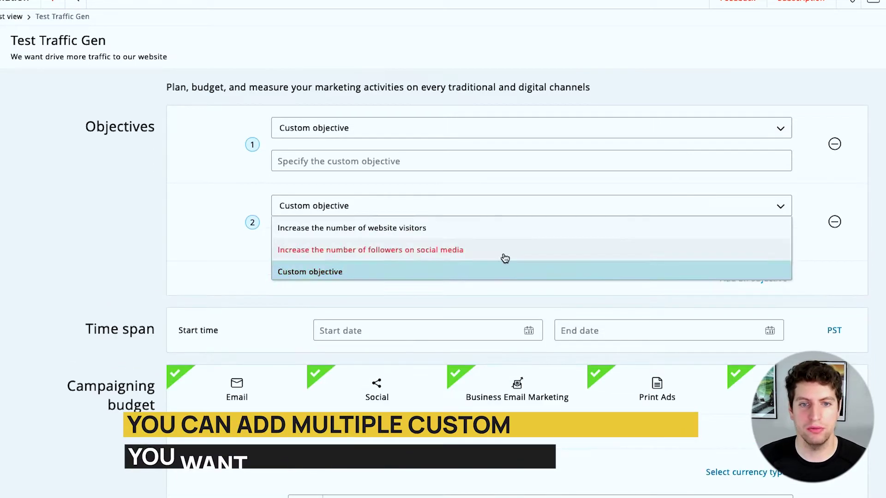
left_click(835, 223)
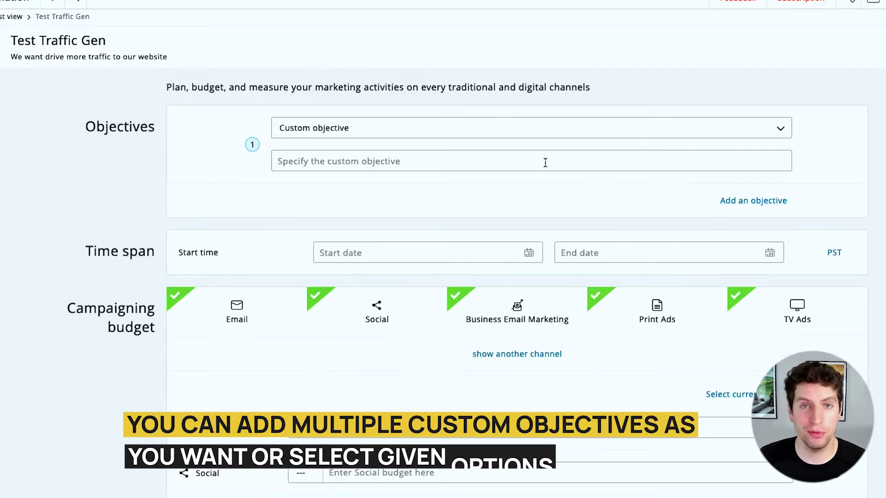
left_click(433, 127)
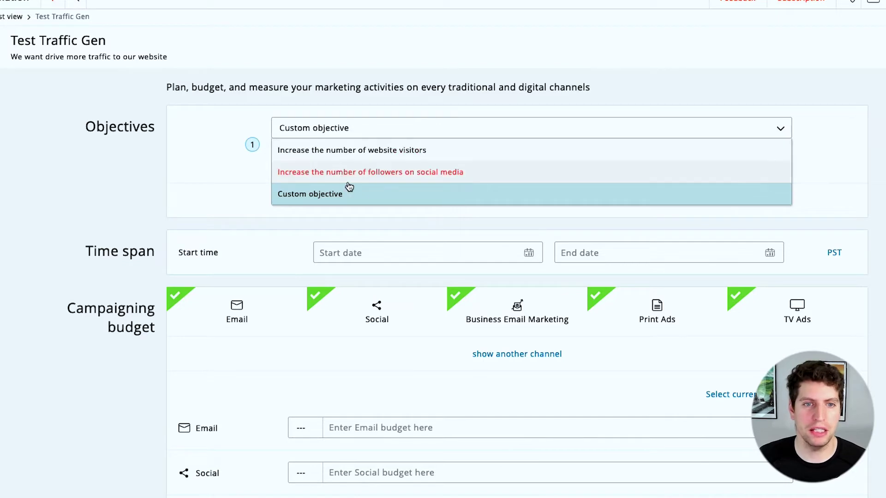
left_click(341, 159)
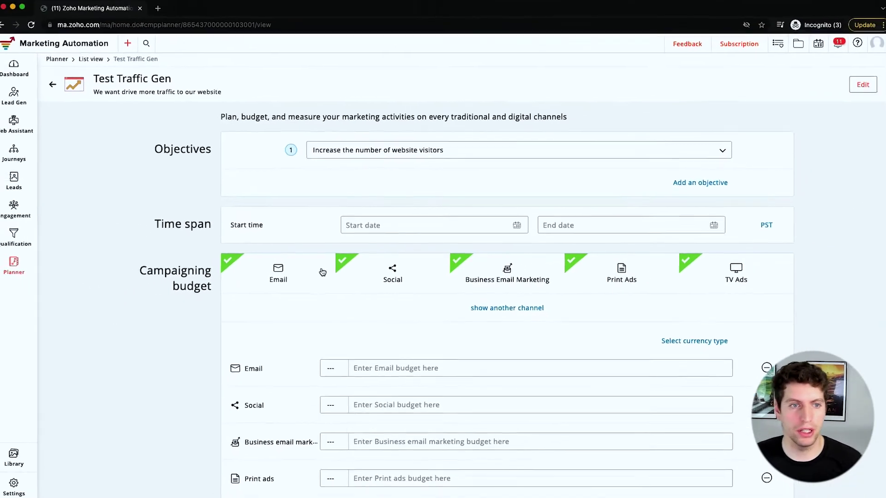
Set the plan's dates from November 1 to November 30, 2021.
left_click(353, 227)
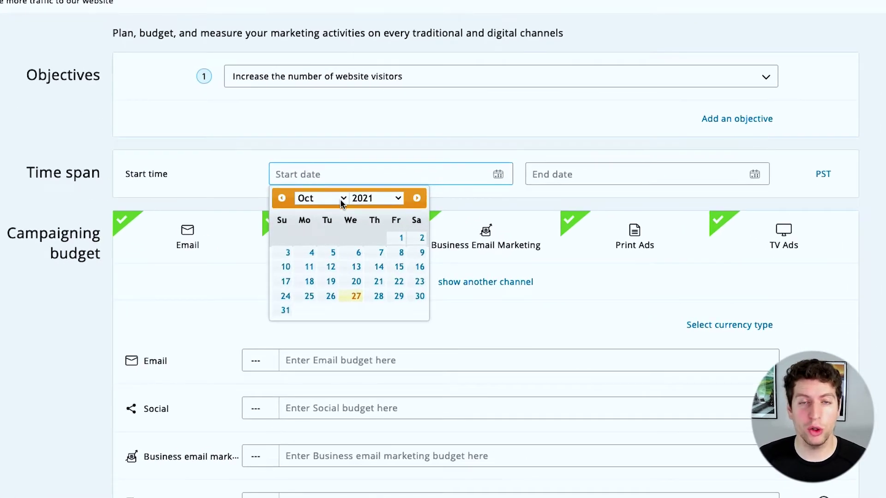
left_click(342, 203)
left_click(312, 214)
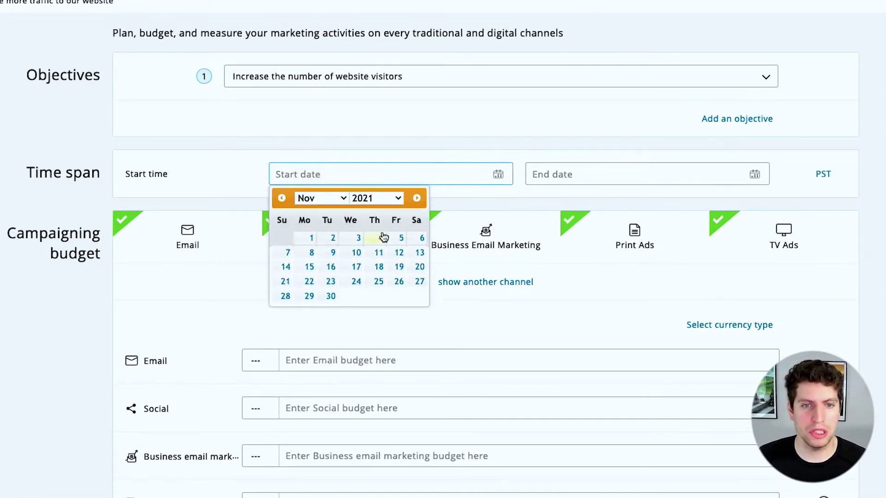
left_click(312, 238)
left_click(616, 178)
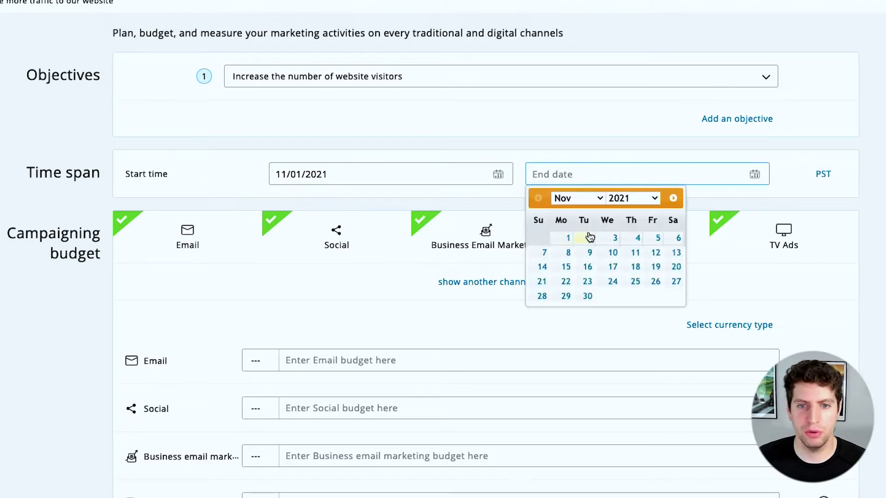
left_click(587, 297)
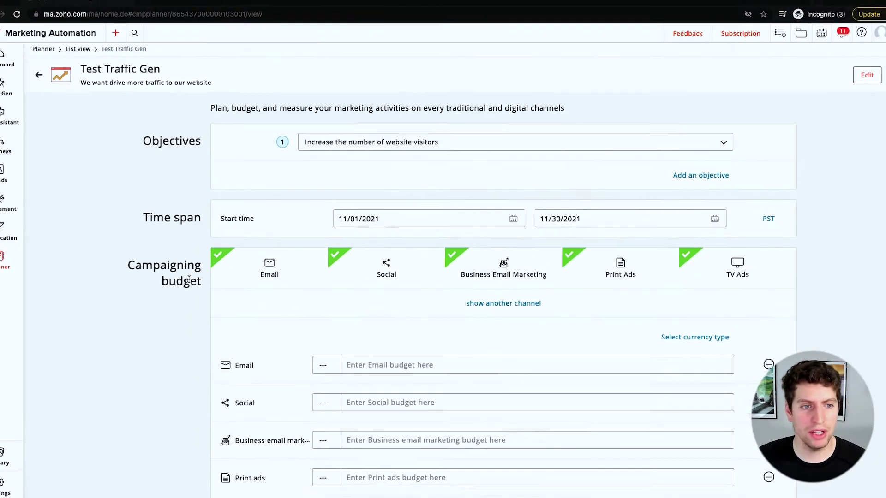
Uncheck the TV Ads and Print Ads channels, leaving Email, Social and Business Email Marketing.
scroll(308, 283, "down", 2)
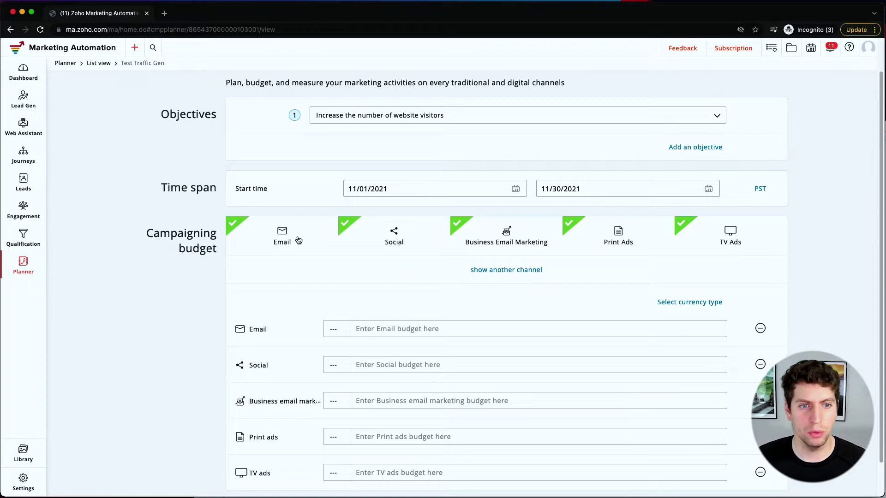
left_click(700, 236)
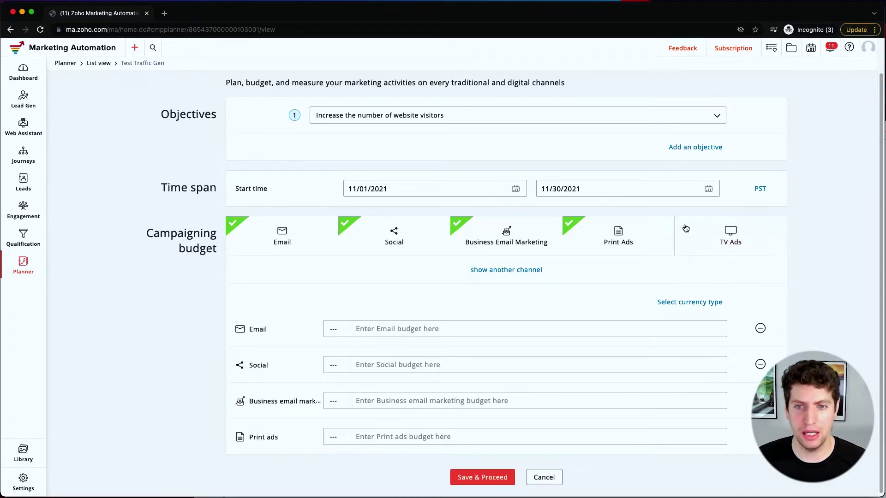
left_click(569, 229)
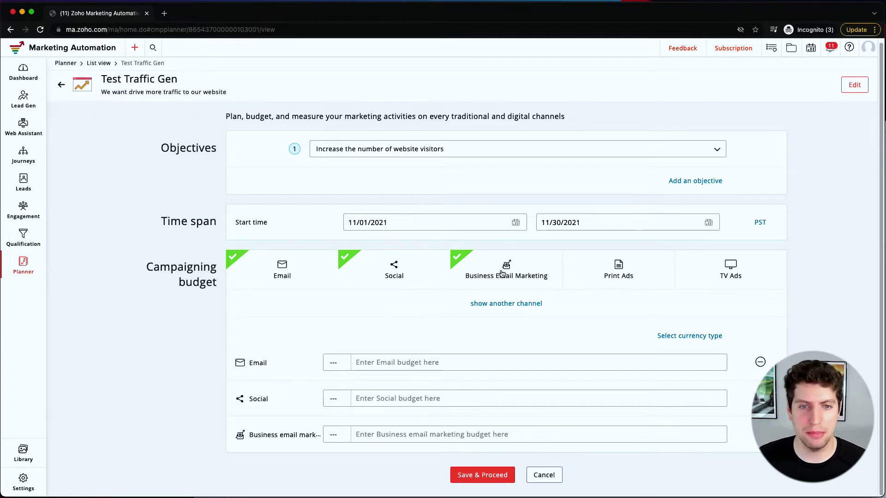
left_click(356, 362)
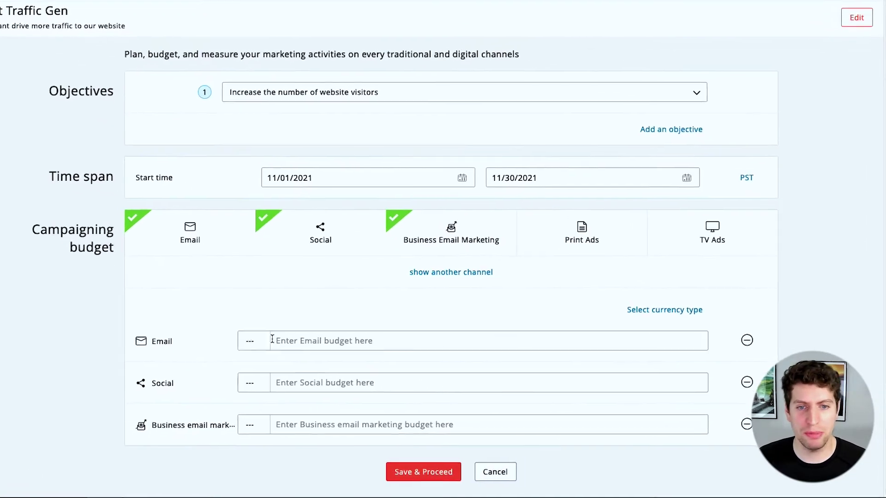
left_click(670, 313)
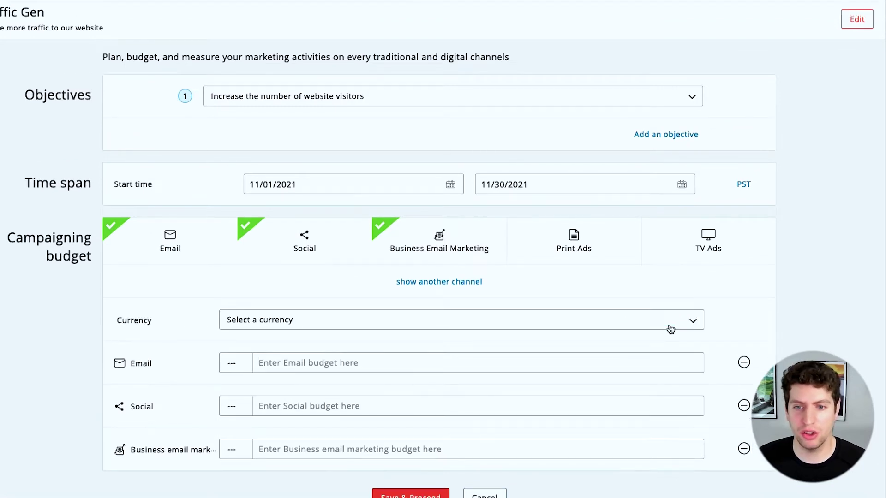
left_click(340, 310)
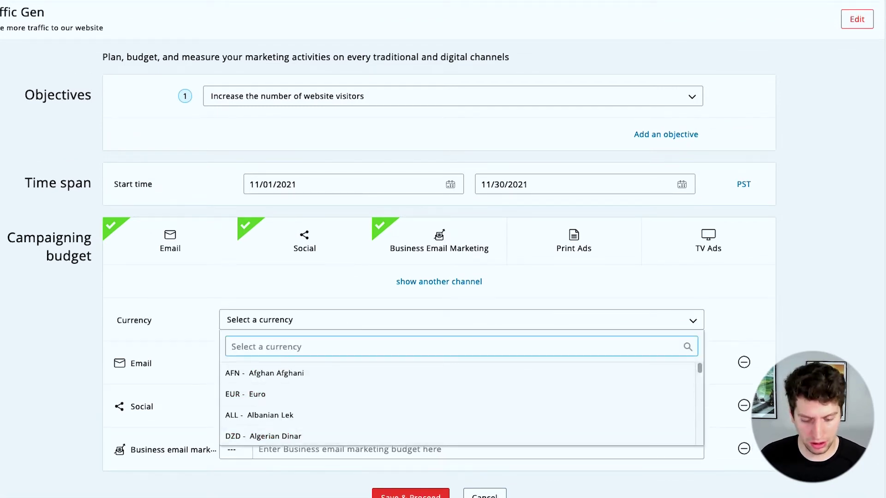
type("usd")
left_click(258, 382)
left_click(429, 282)
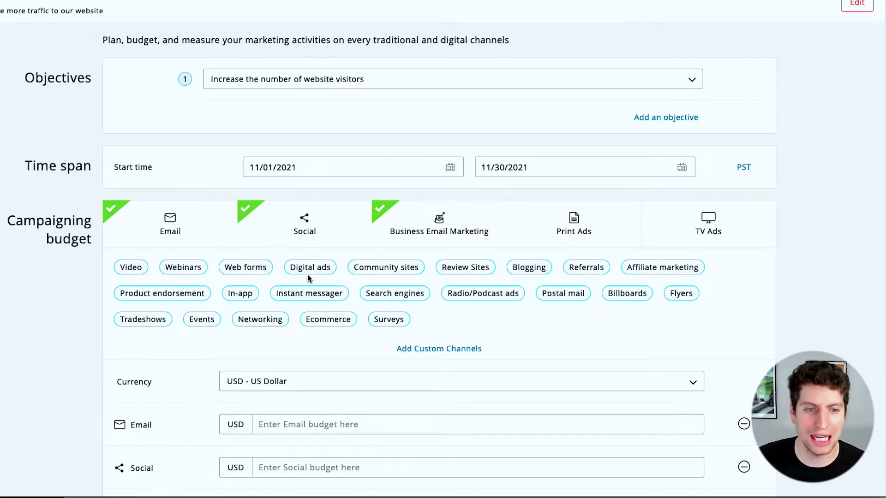
left_click(424, 348)
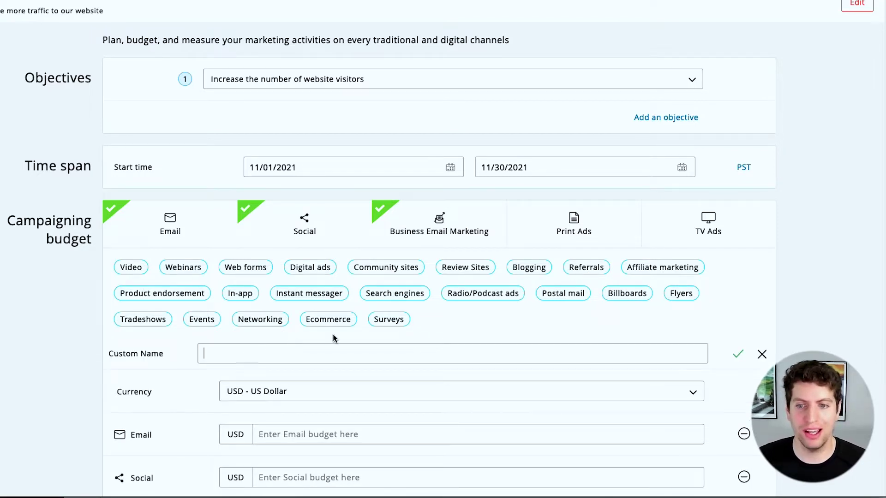
left_click(764, 356)
left_click(440, 349)
left_click(763, 355)
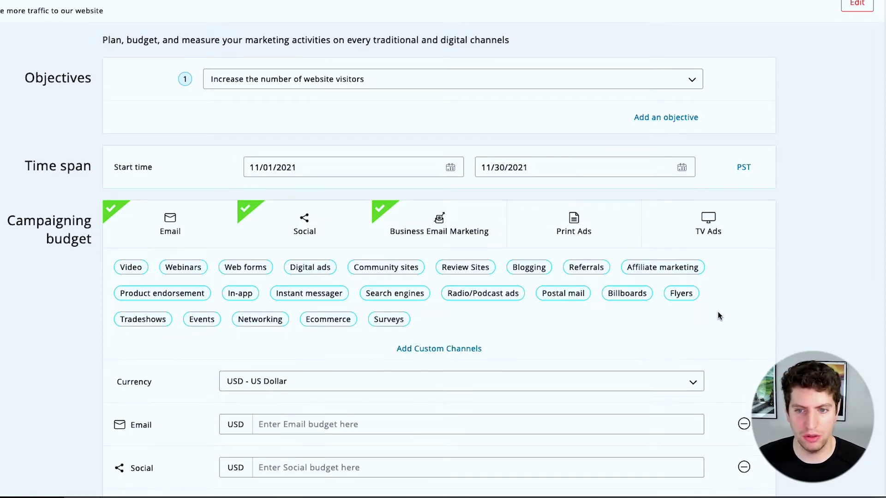
scroll(667, 412, "down", 3)
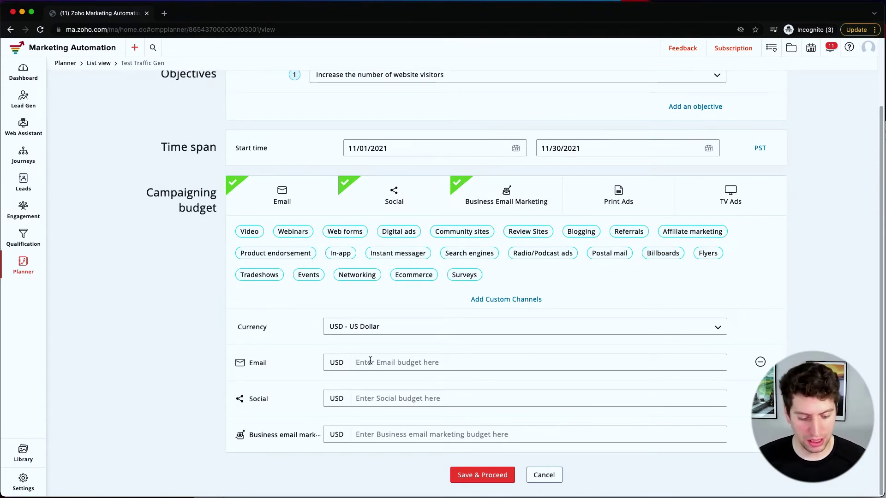
Budget 250 USD Email, 500 Social and 400 Business email marketing, saving a 1150 USD total.
type("250")
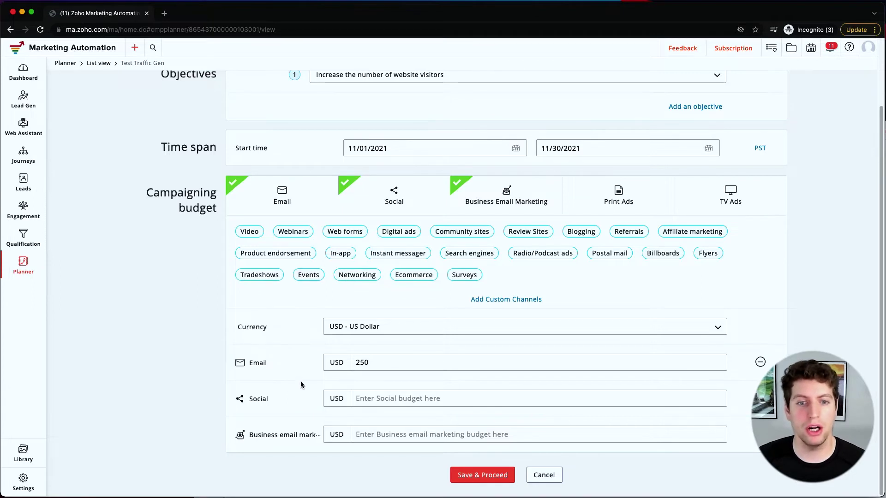
left_click(347, 402)
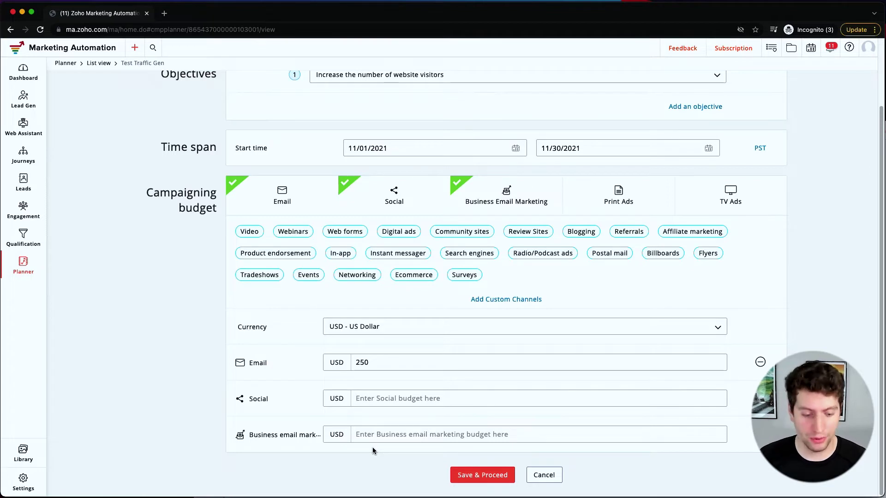
type("500")
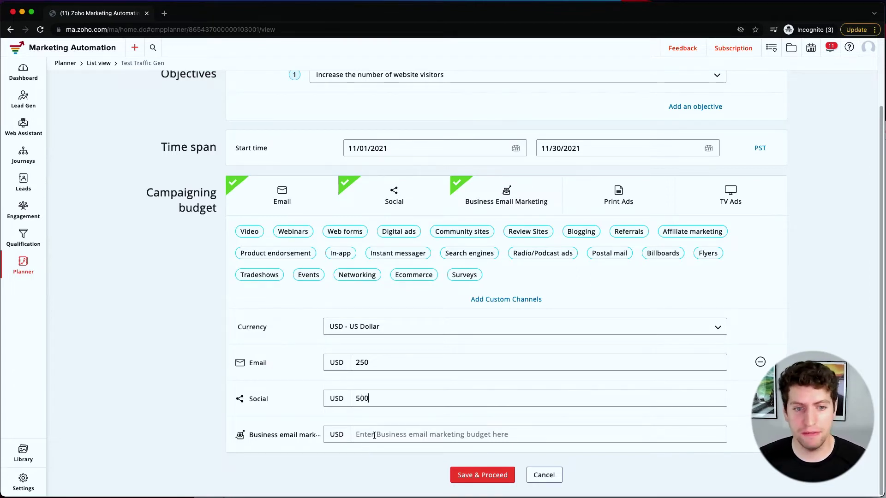
left_click_drag(279, 435, 309, 435)
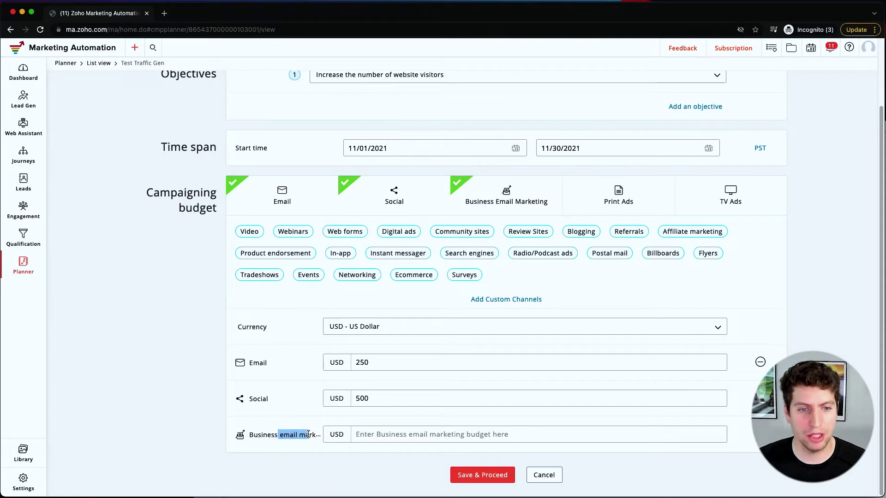
left_click(369, 433)
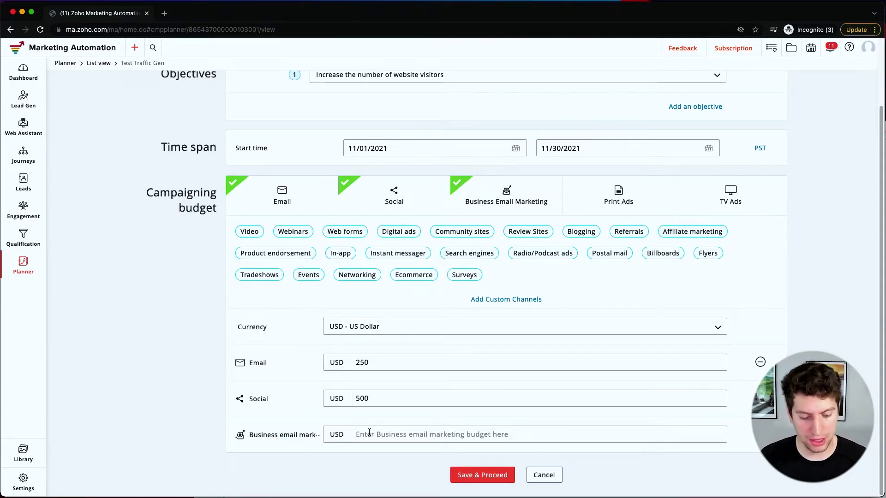
type("400")
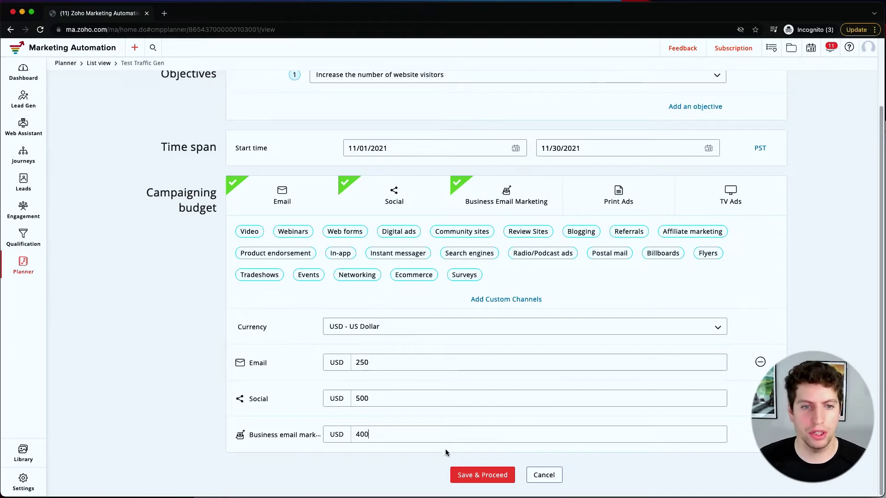
left_click(478, 479)
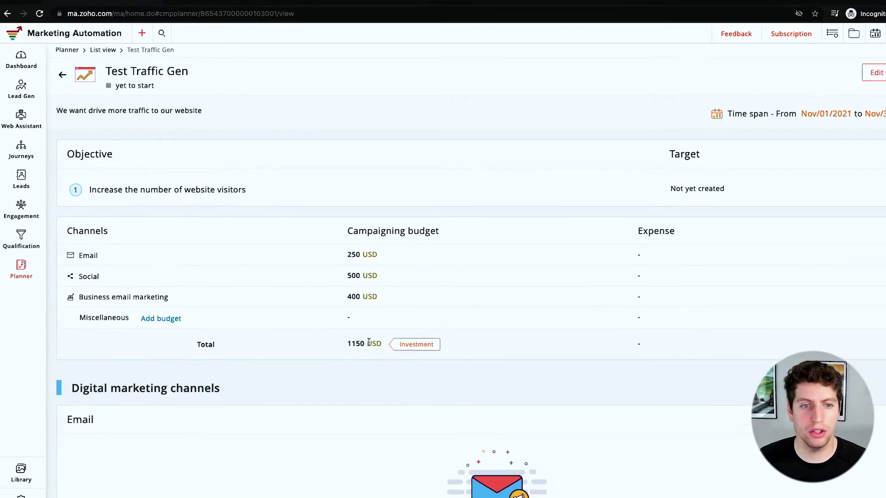
left_click_drag(366, 343, 348, 347)
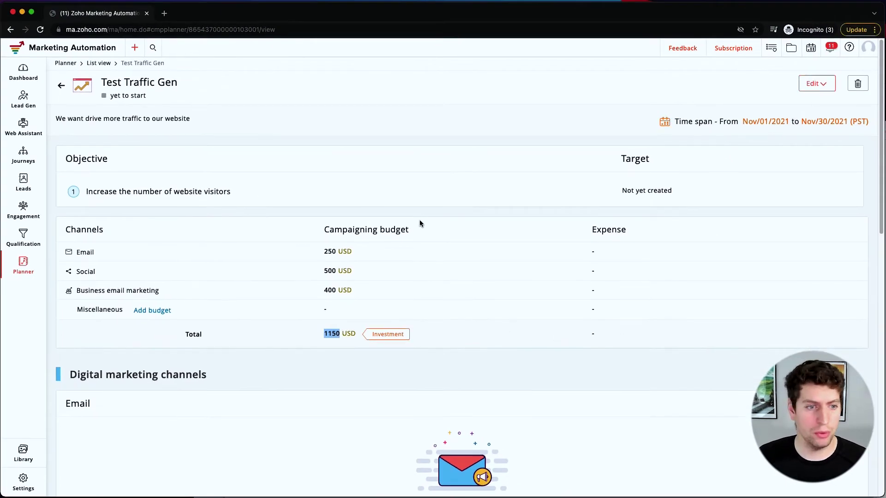
Review the plan summary and show the Social channel's Post campaign and Add Custom options.
scroll(419, 216, "down", 8)
scroll(420, 219, "down", 5)
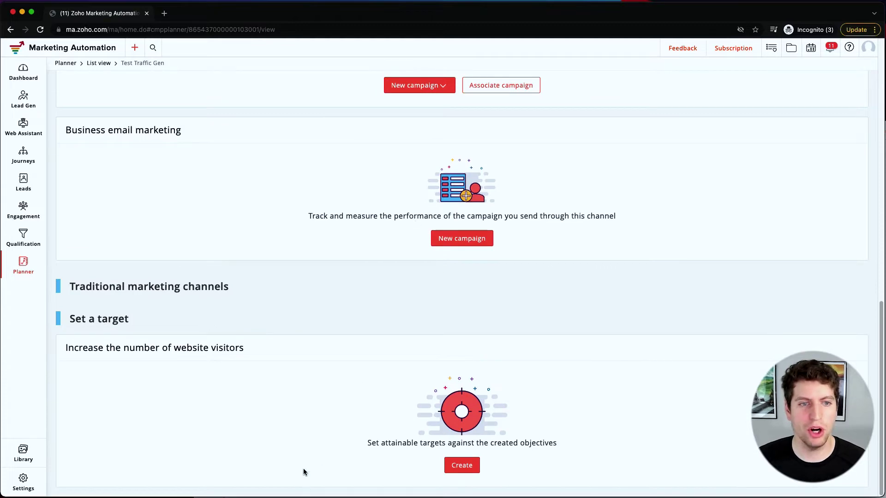
scroll(243, 314, "up", 5)
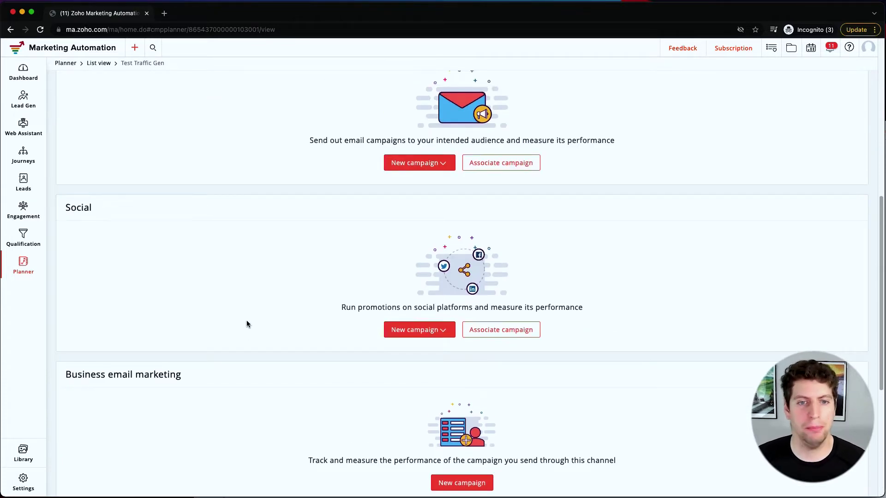
scroll(247, 320, "up", 3)
scroll(247, 228, "up", 2)
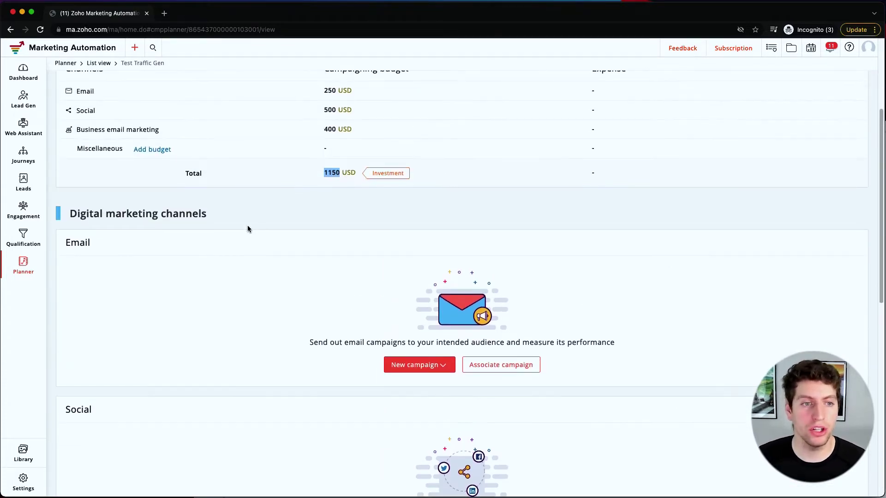
scroll(248, 228, "up", 4)
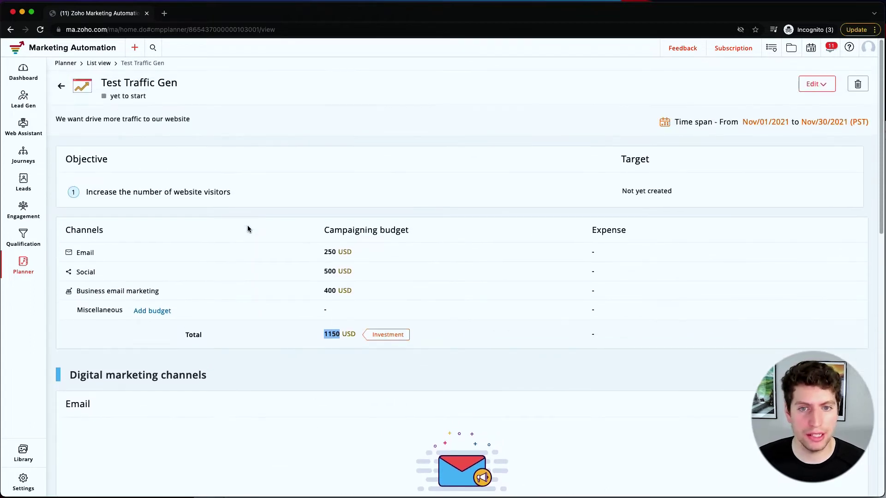
left_click_drag(100, 193, 236, 196)
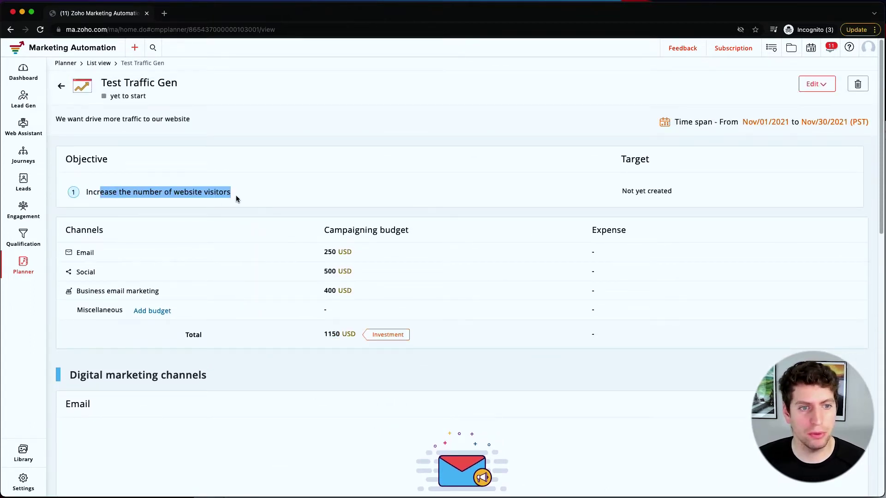
scroll(236, 195, "down", 8)
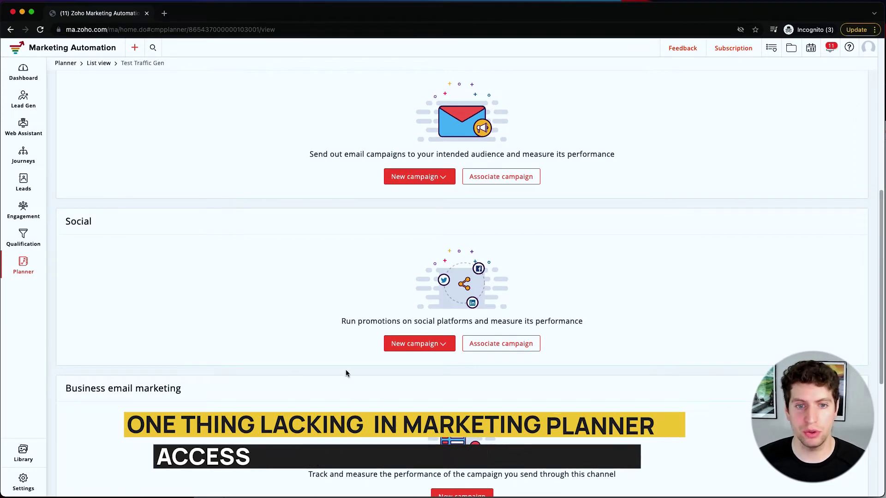
left_click(439, 345)
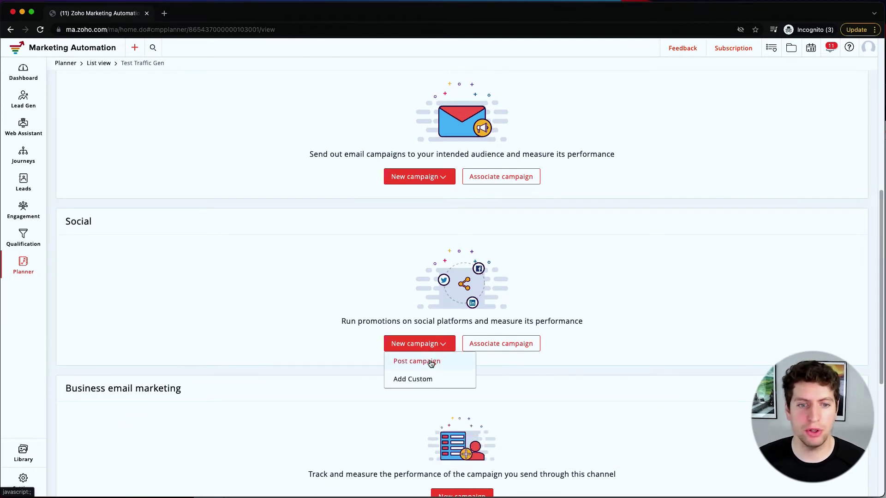
left_click(430, 364)
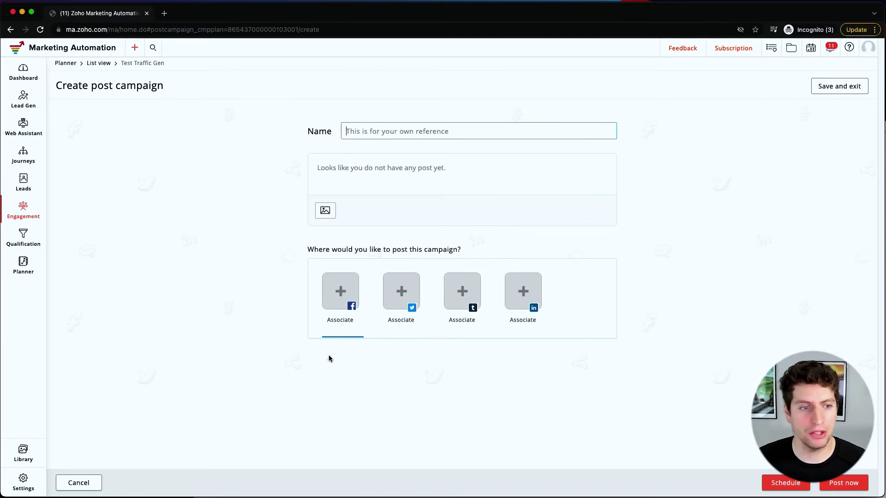
Abandon the Social post campaign and open the Email channel's New campaign options on the plan.
left_click(78, 483)
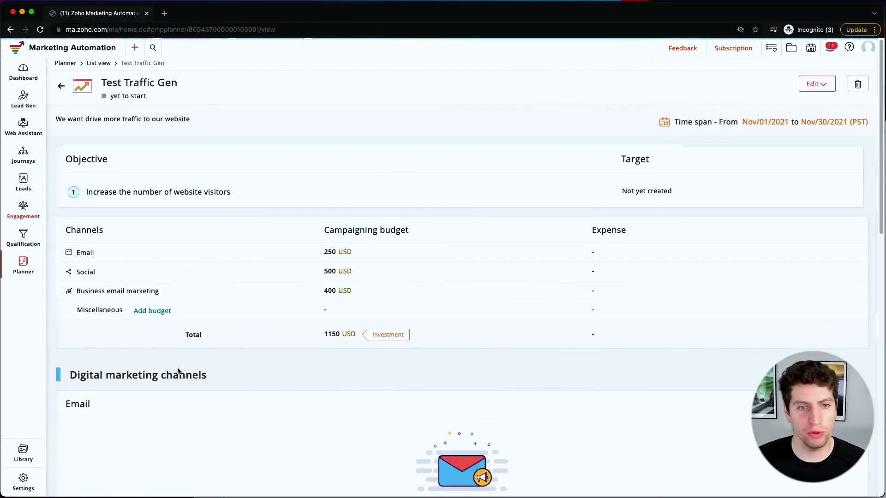
scroll(296, 311, "down", 4)
scroll(296, 313, "down", 2)
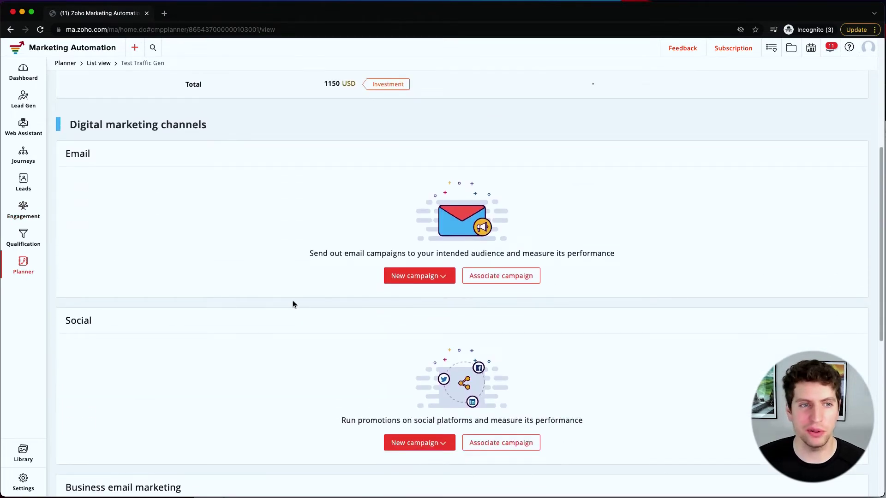
scroll(286, 248, "down", 8)
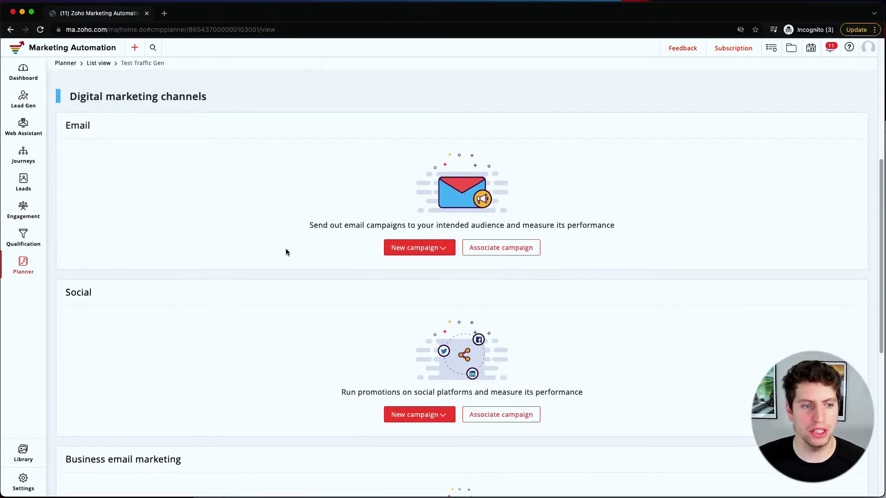
scroll(286, 253, "up", 10)
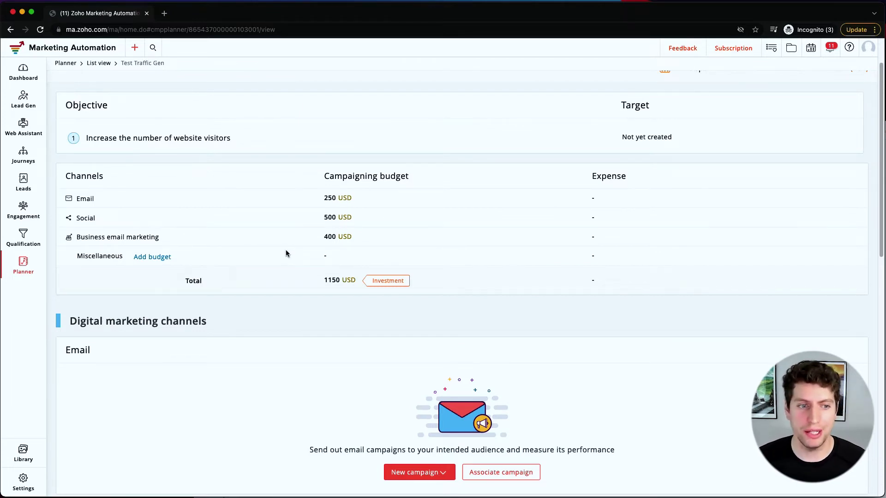
scroll(286, 252, "down", 3)
scroll(289, 258, "up", 2)
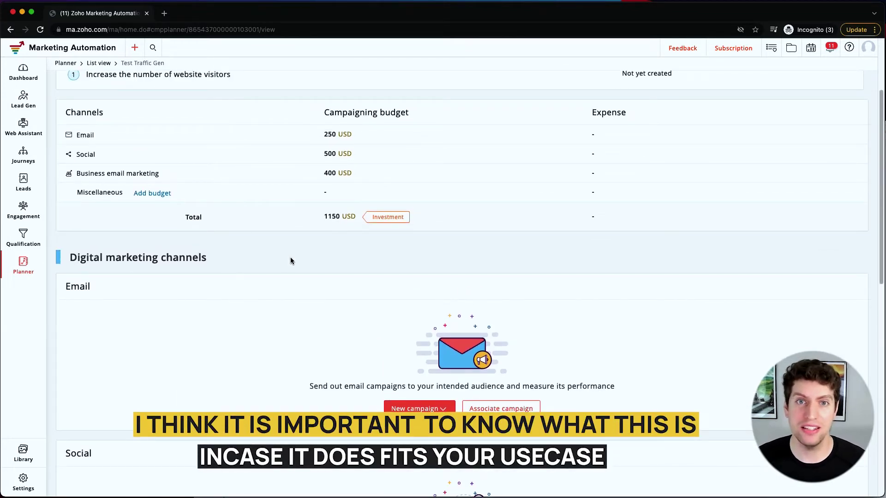
scroll(295, 267, "down", 1)
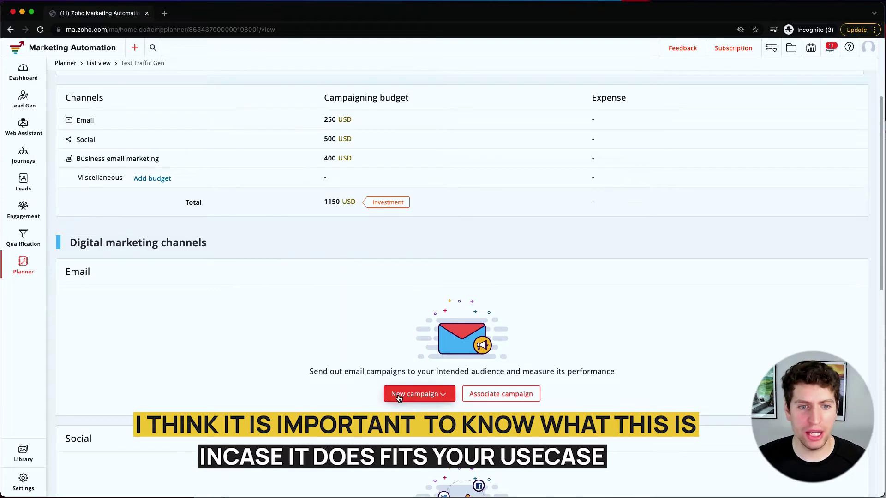
left_click(399, 400)
scroll(410, 425, "down", 1)
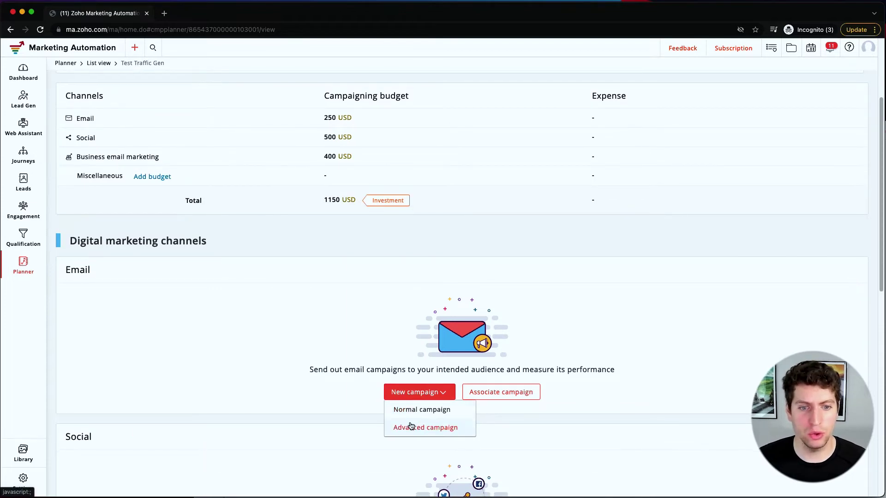
scroll(230, 309, "down", 6)
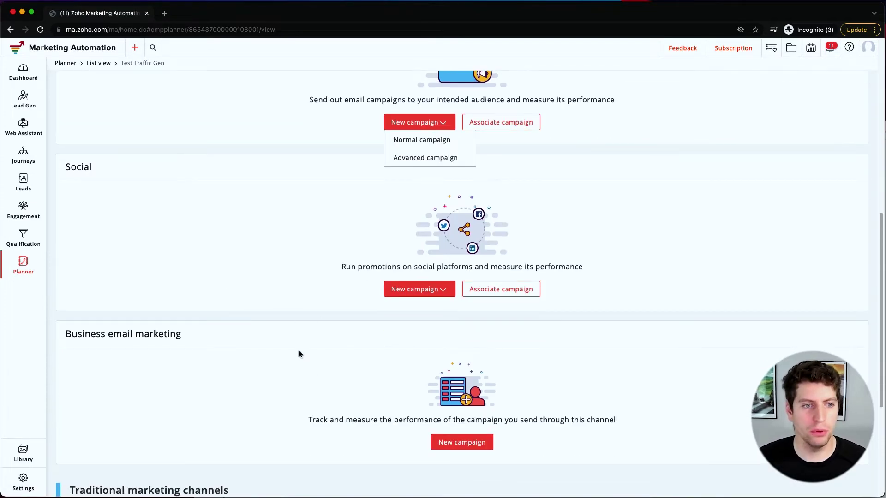
scroll(298, 354, "down", 1)
Start a Business email marketing campaign and set a Custom tracking source named 'Facebook'.
left_click(445, 434)
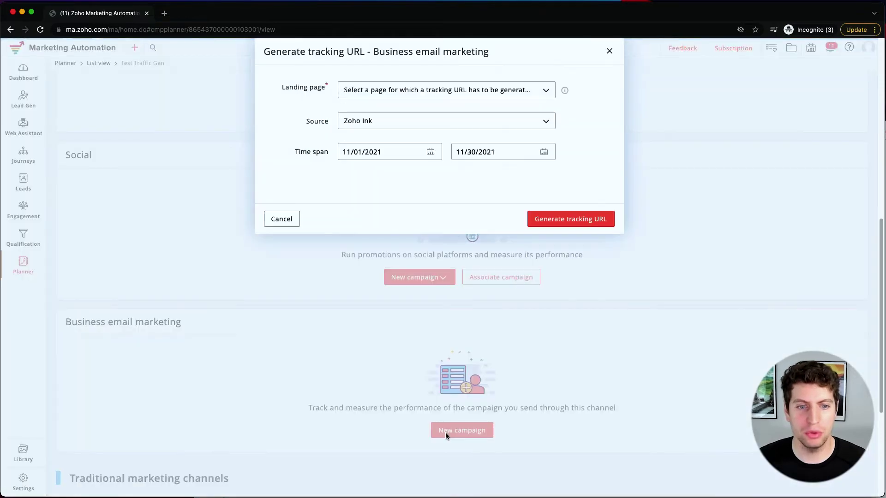
left_click(401, 92)
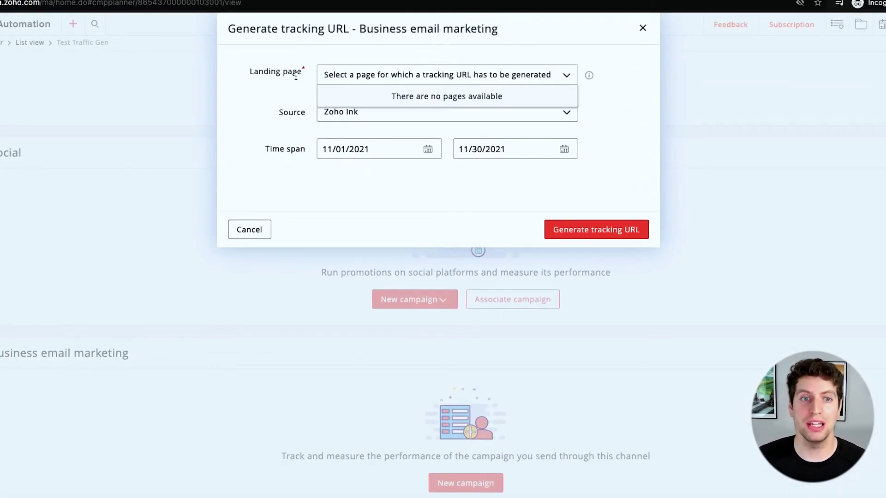
left_click(358, 80)
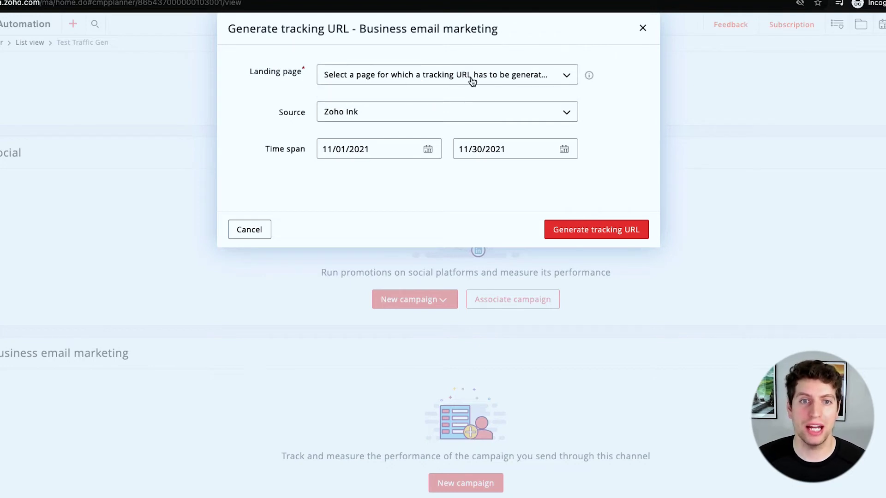
left_click(498, 112)
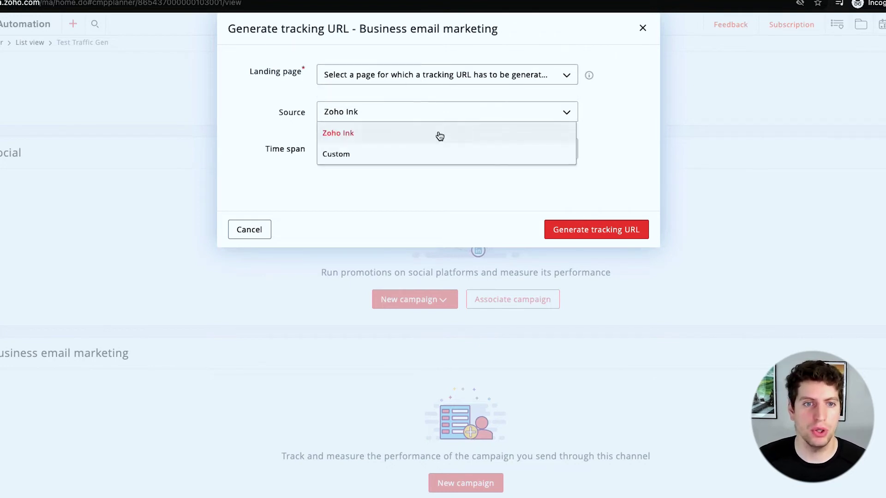
left_click(372, 153)
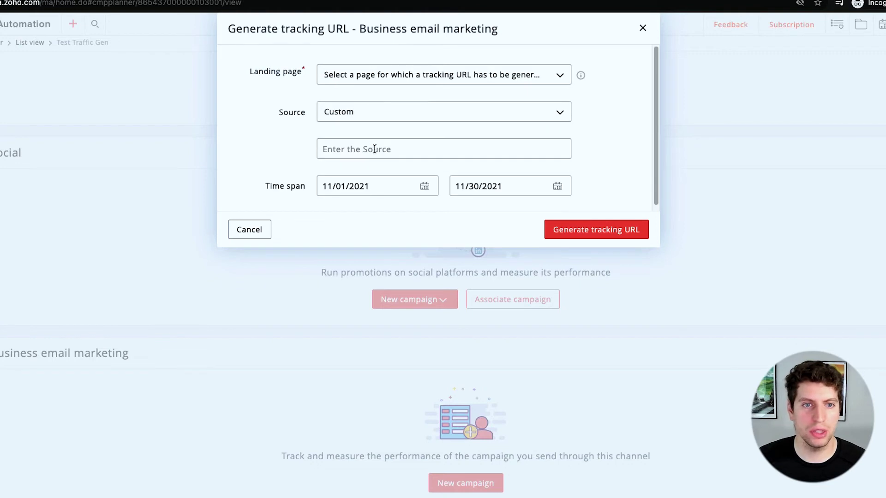
left_click(373, 152)
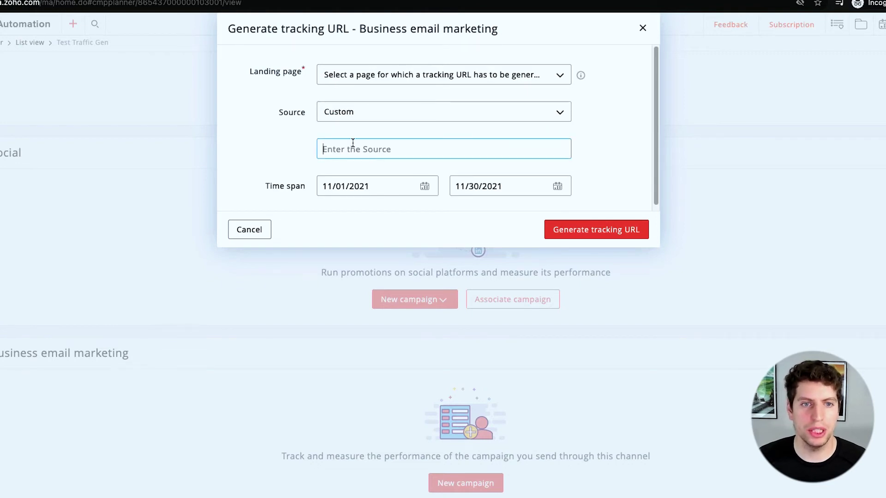
type("Facebook")
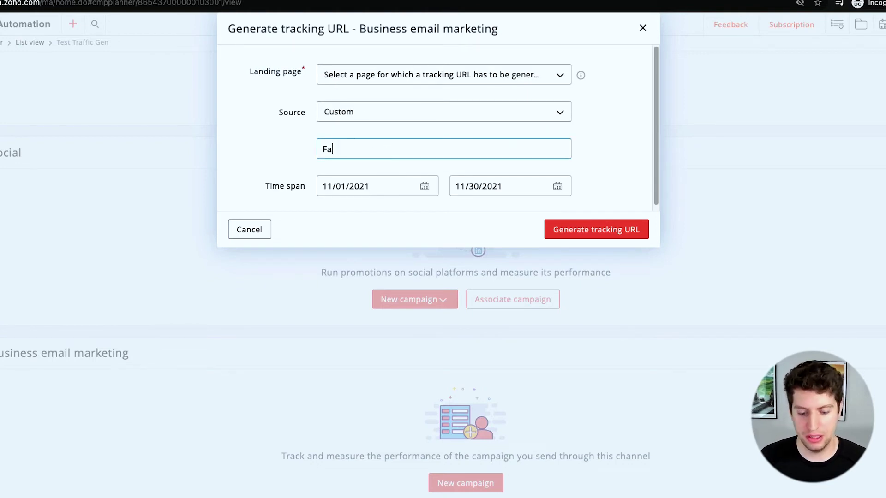
Change the custom source to 'Webinar', then 'Home Page', and try generating the tracking URL.
left_click(375, 187)
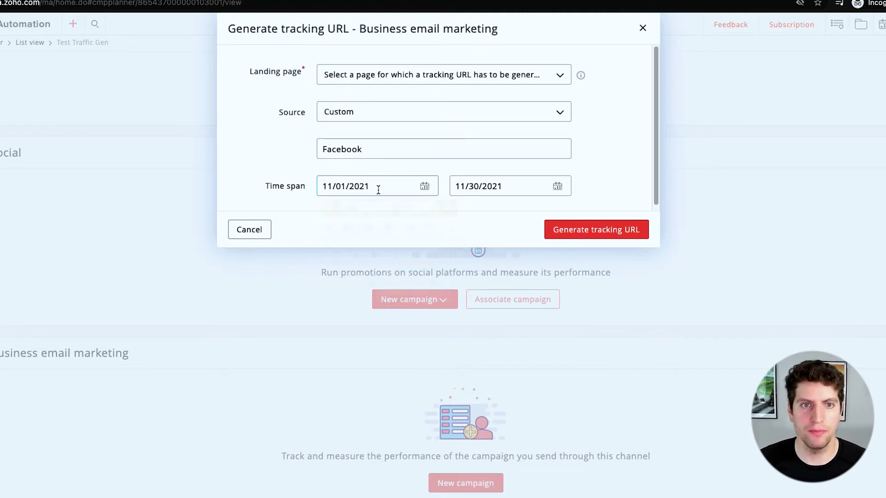
left_click(581, 232)
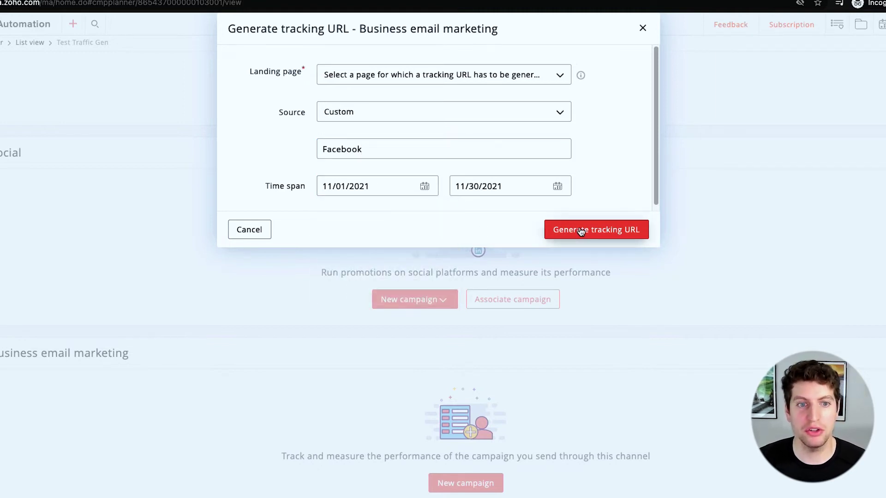
double_click(380, 151)
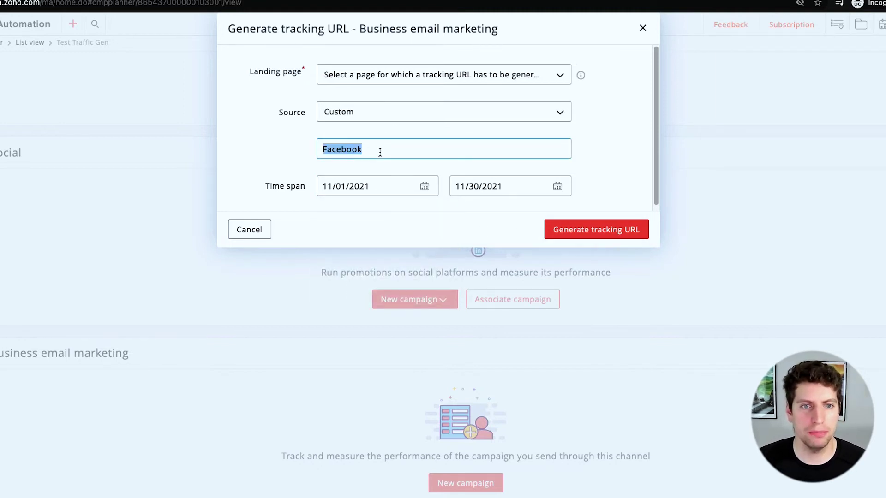
type("Webinar")
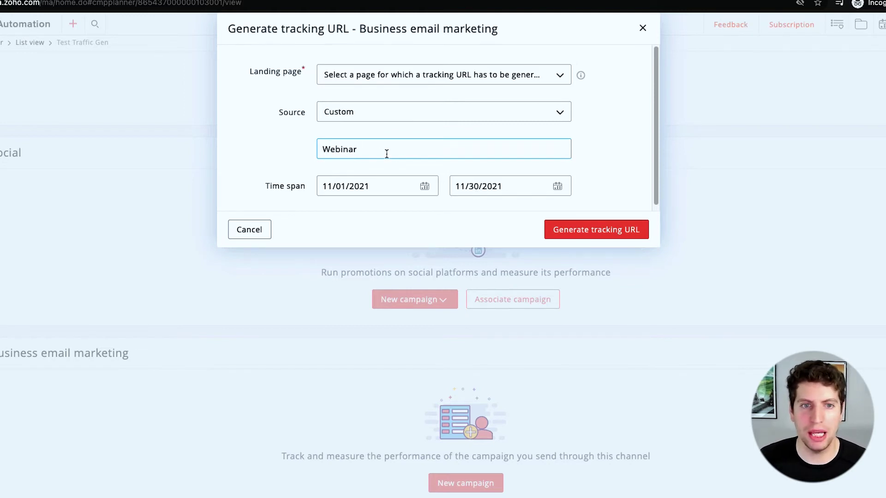
left_click_drag(386, 152, 259, 145)
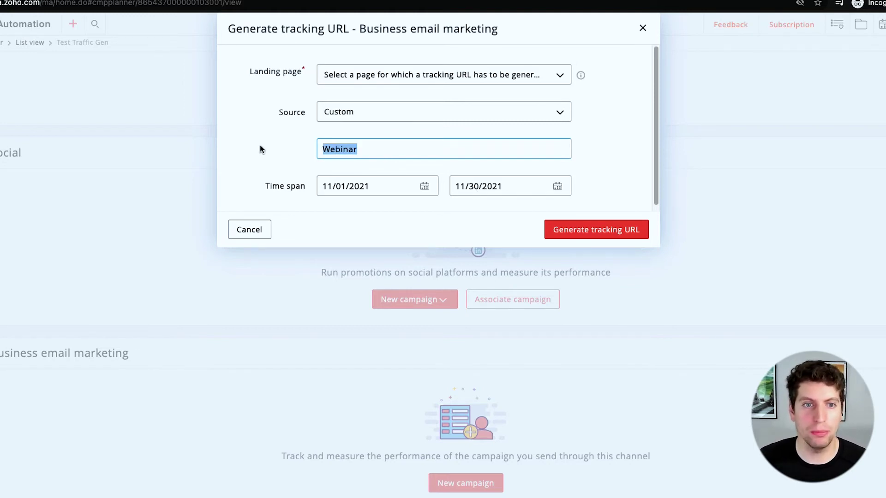
type("Home Page")
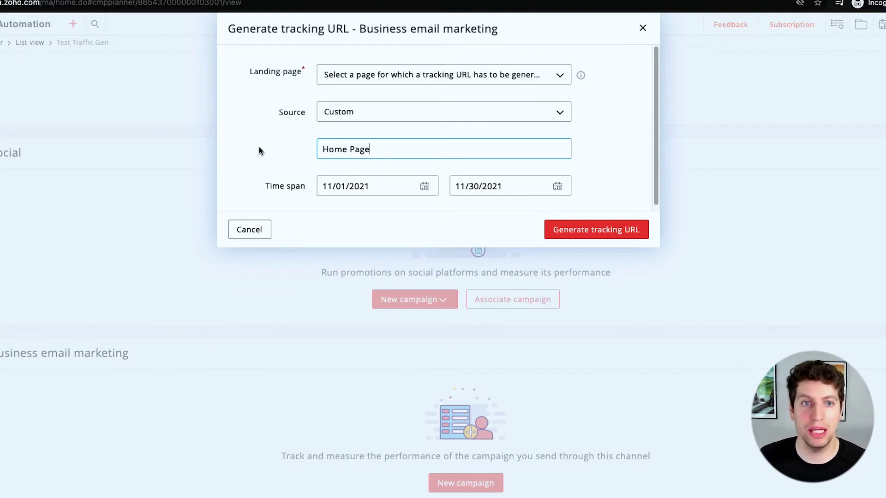
left_click(596, 229)
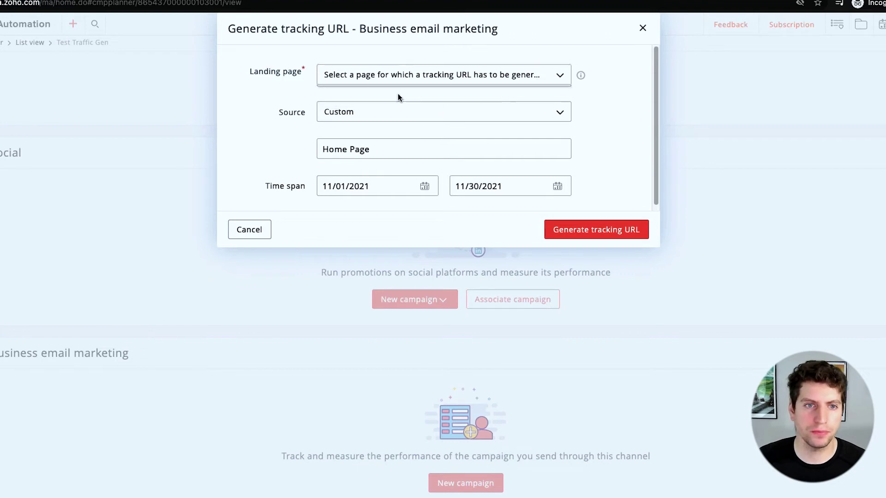
mouse_move(577, 85)
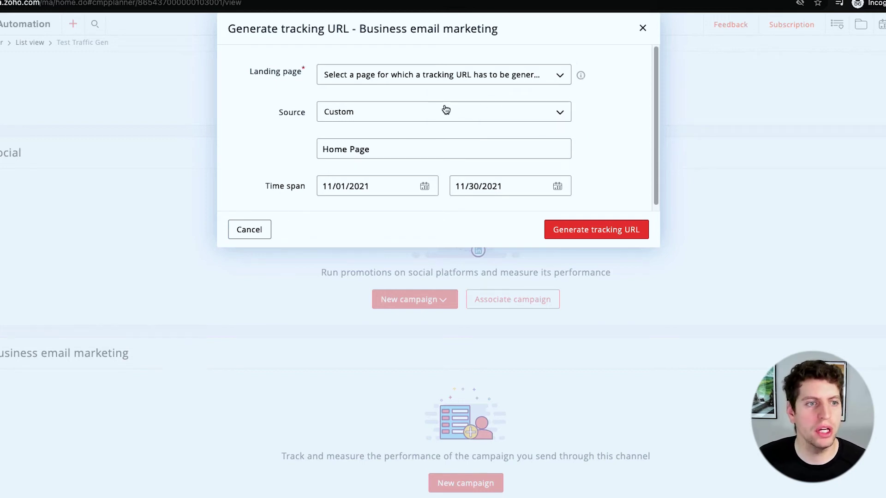
left_click(577, 235)
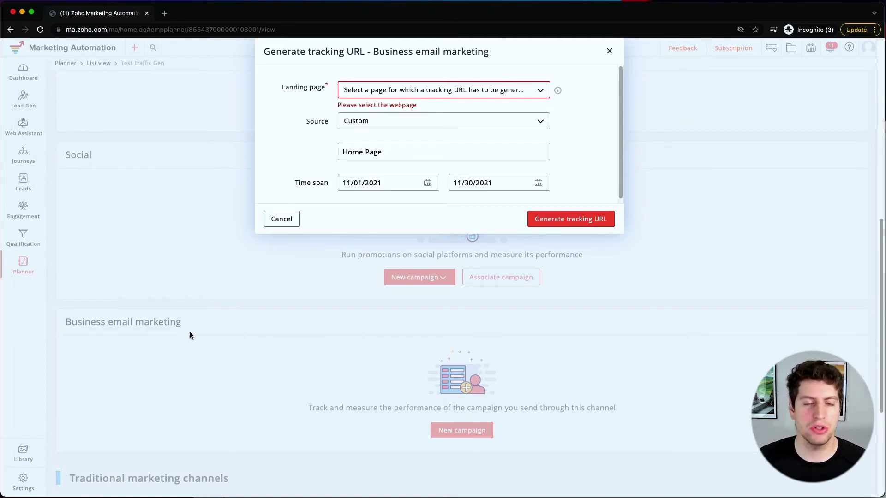
Cancel the tracking URL form and start a target for the website visitors objective.
left_click(276, 215)
scroll(276, 215, "down", 3)
scroll(275, 215, "down", 1)
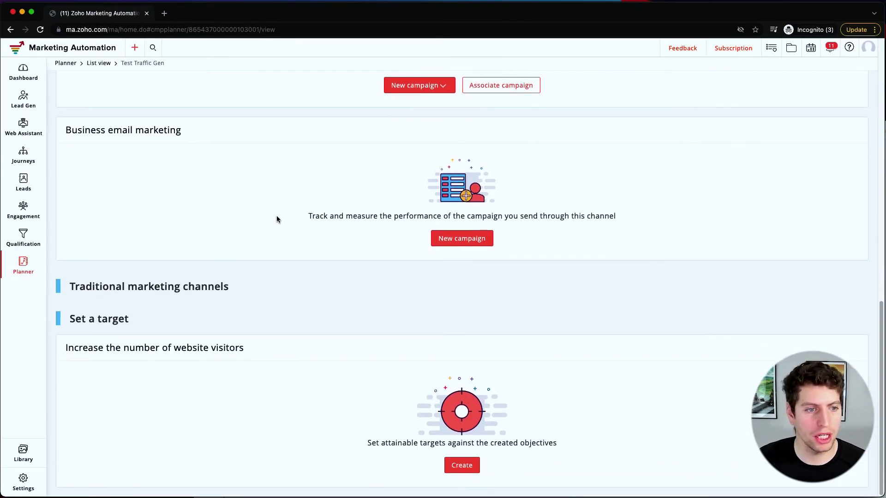
left_click_drag(82, 320, 154, 325)
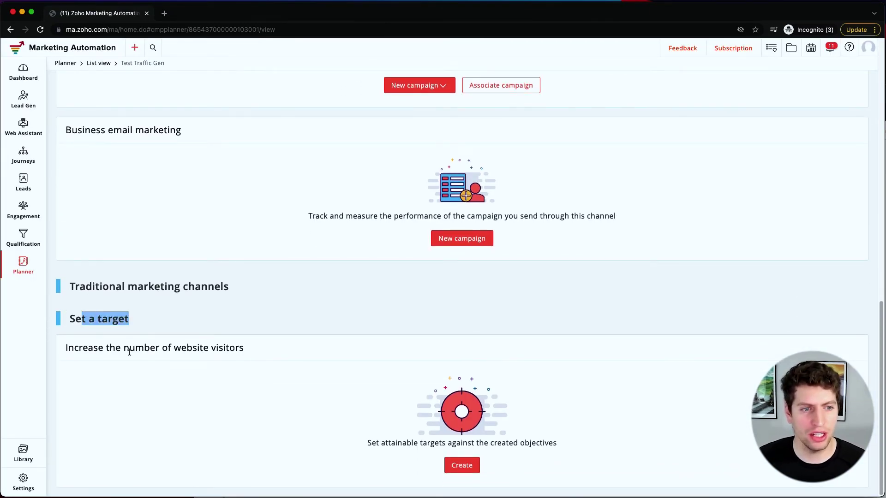
left_click_drag(104, 349, 278, 349)
left_click(455, 466)
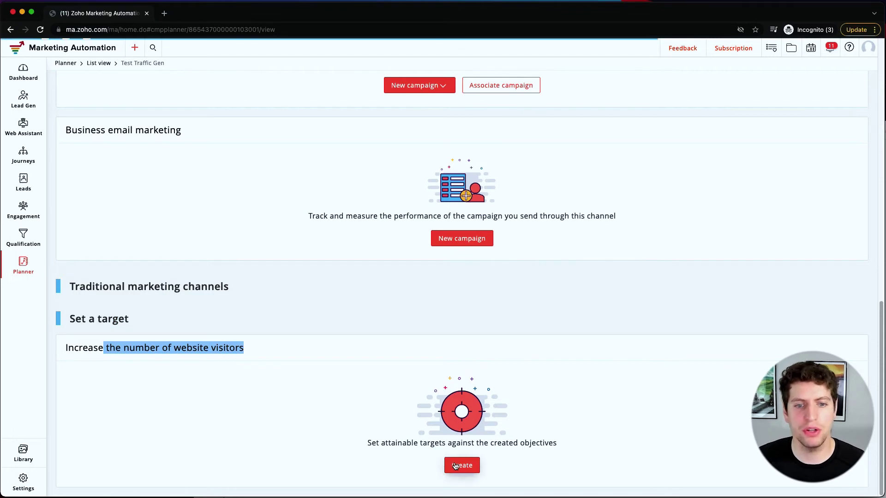
Try Web Assistant goals as the target basis, then switch back to Planner goals.
left_click(236, 140)
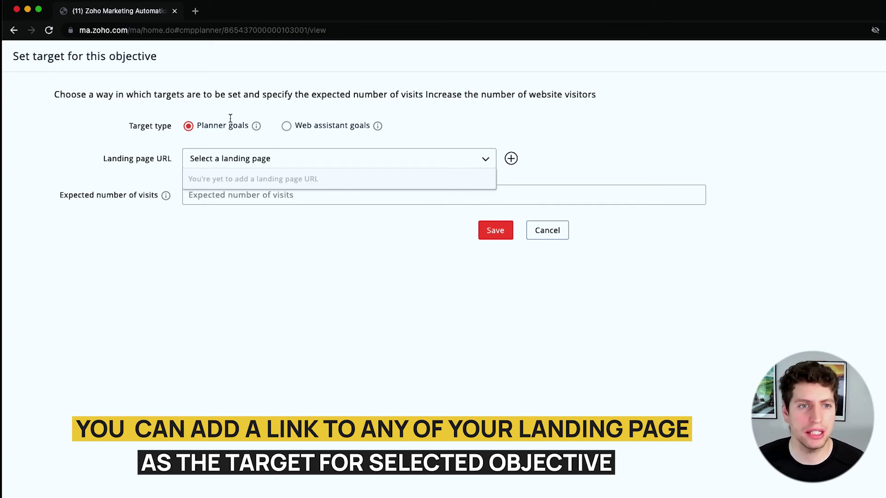
left_click(198, 126)
left_click(286, 127)
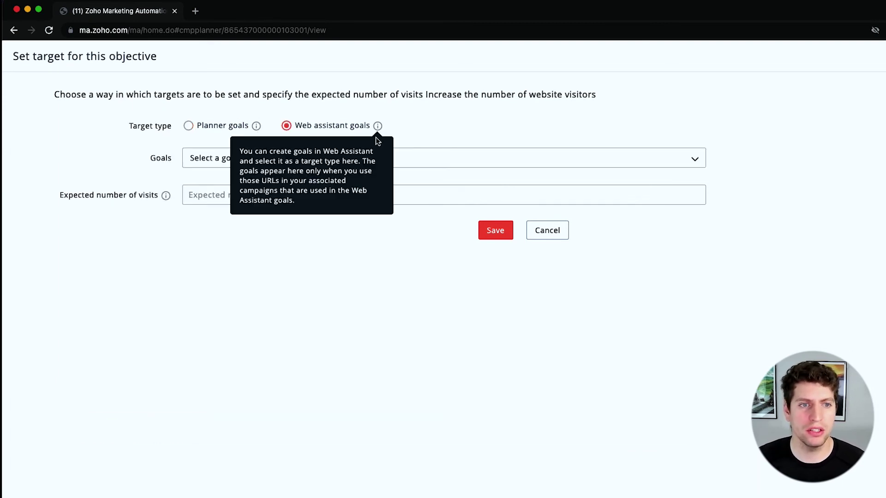
left_click(394, 163)
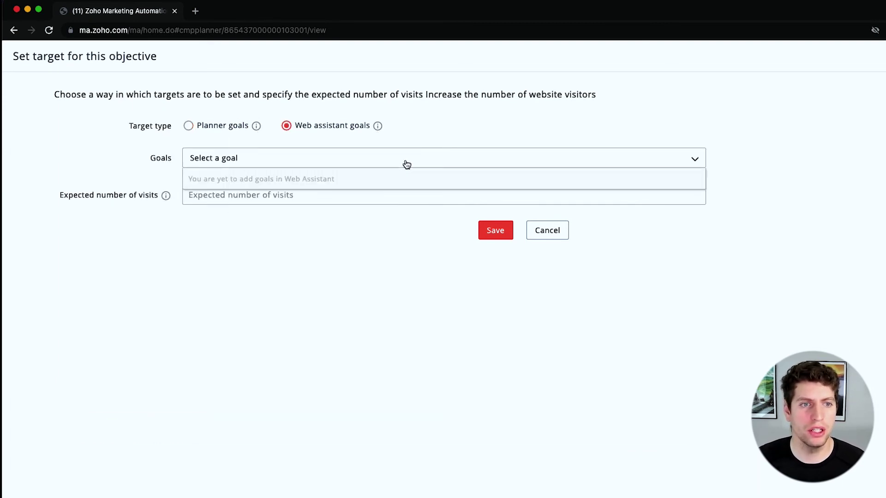
left_click(292, 178)
left_click(189, 125)
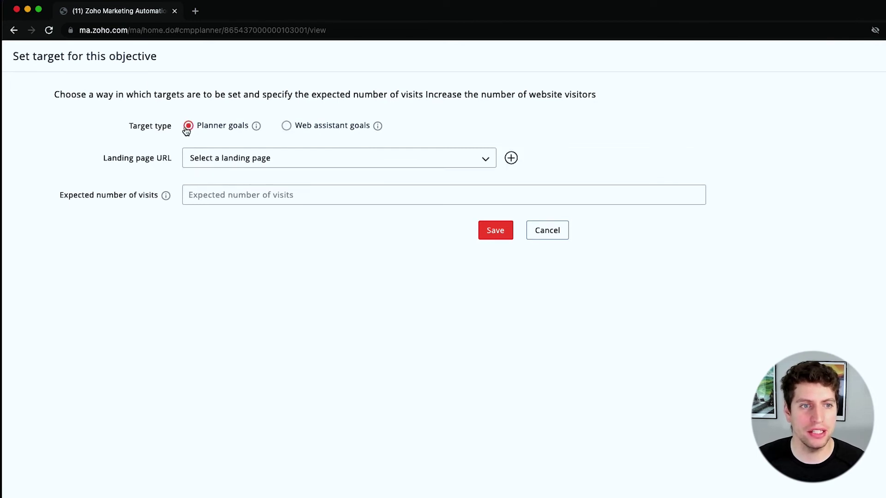
Add and remove a second landing page condition, enter 500 visits and try to save.
left_click(242, 157)
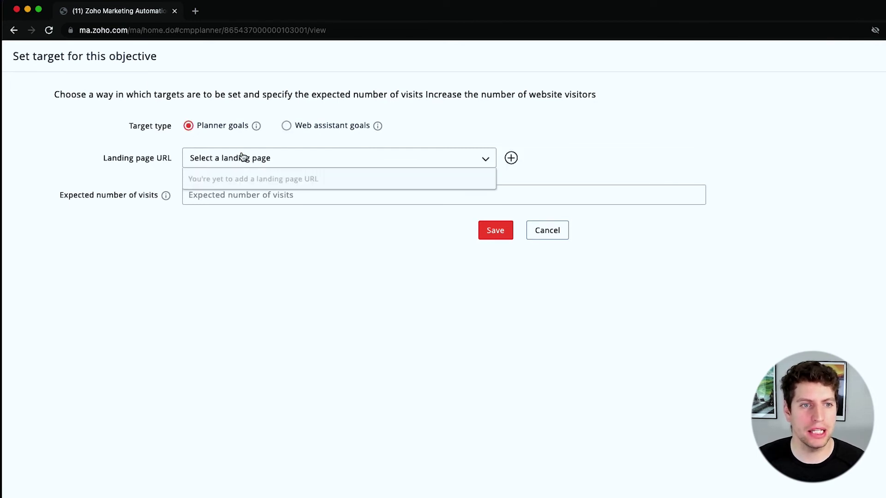
left_click(511, 157)
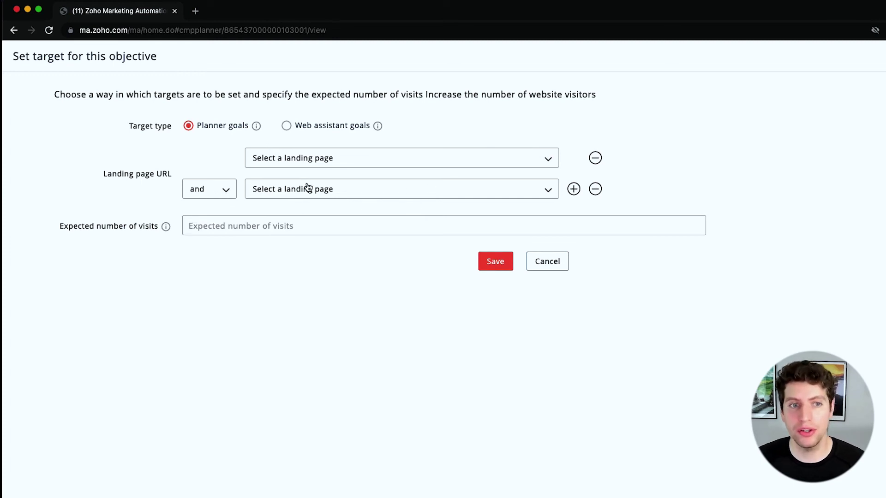
left_click(229, 189)
left_click(646, 172)
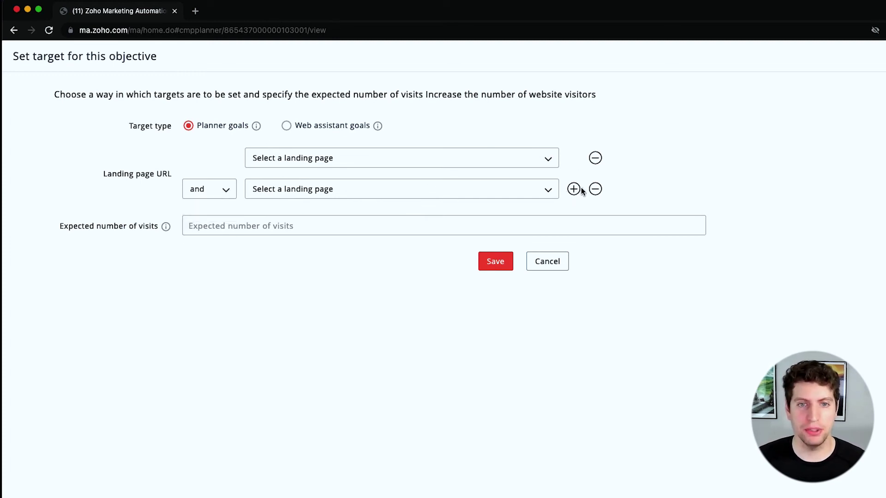
left_click(296, 231)
left_click(604, 186)
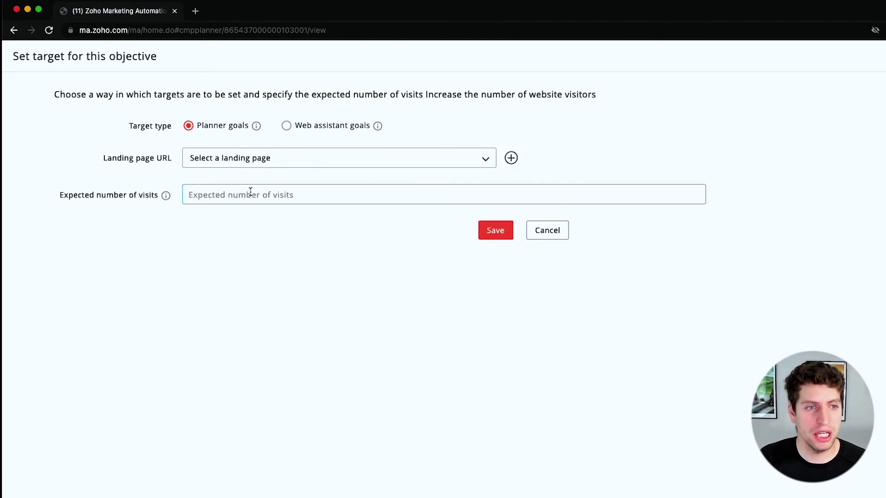
type("500")
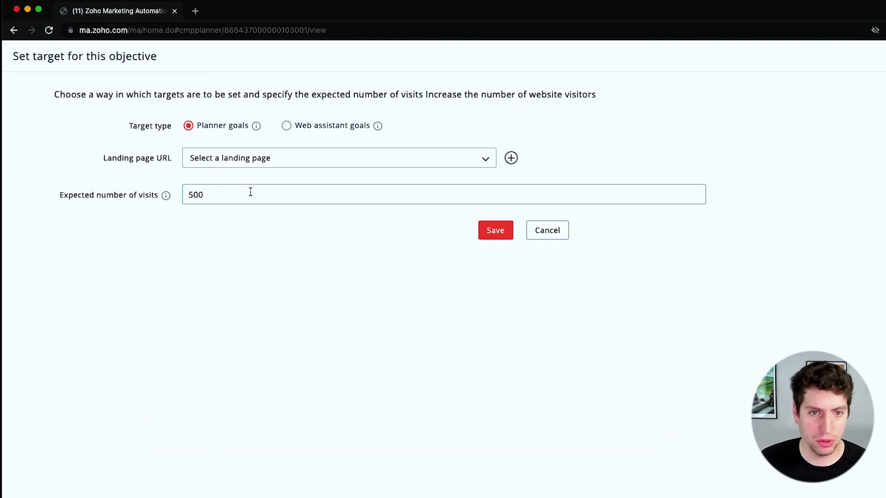
left_click(480, 222)
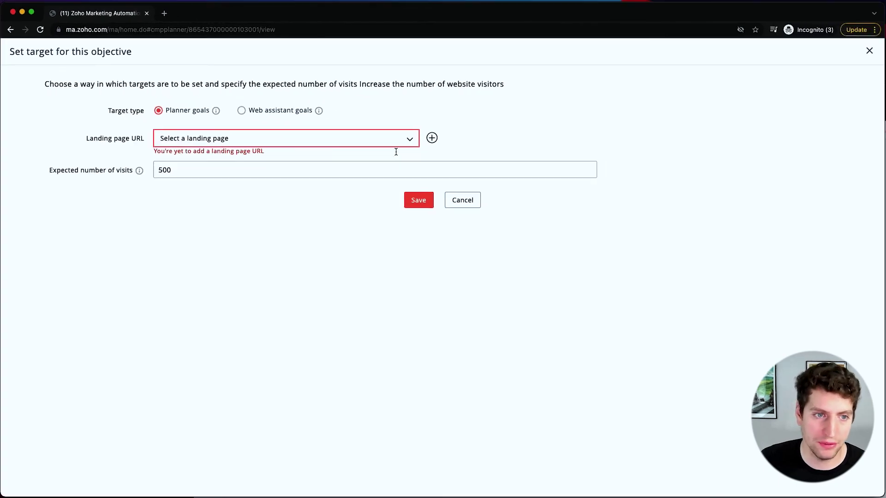
left_click(456, 200)
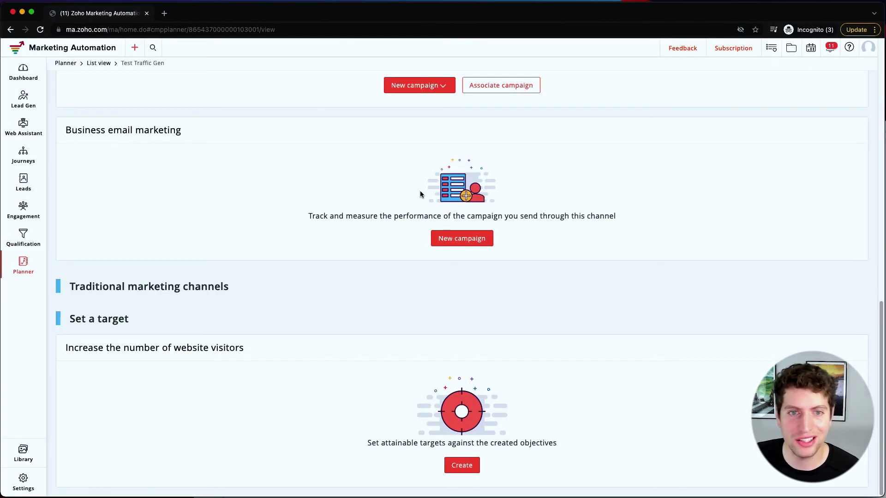
scroll(461, 479, "up", 8)
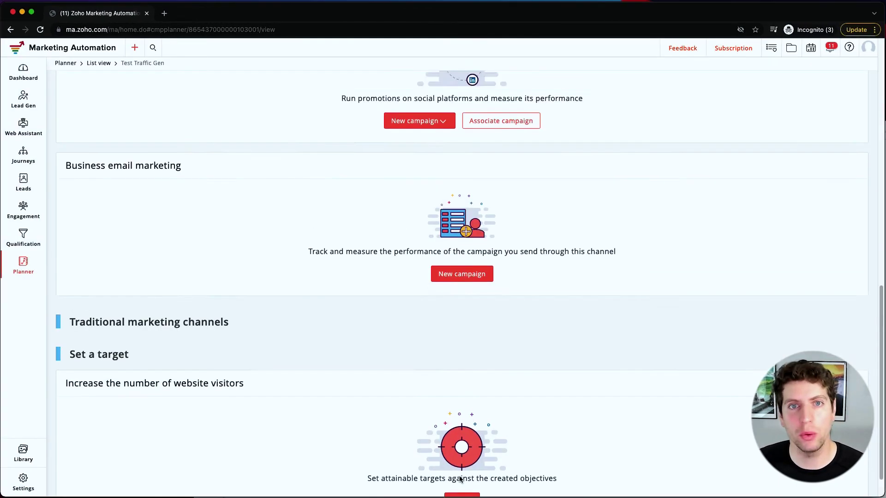
scroll(494, 409, "up", 5)
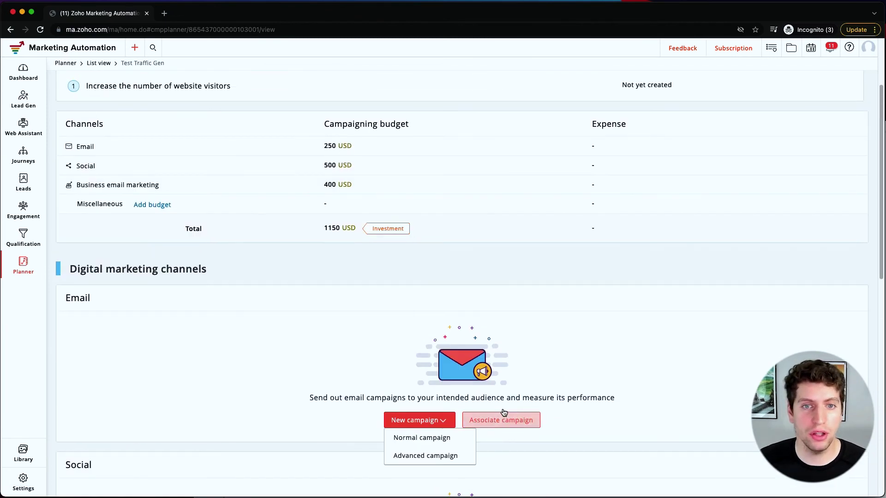